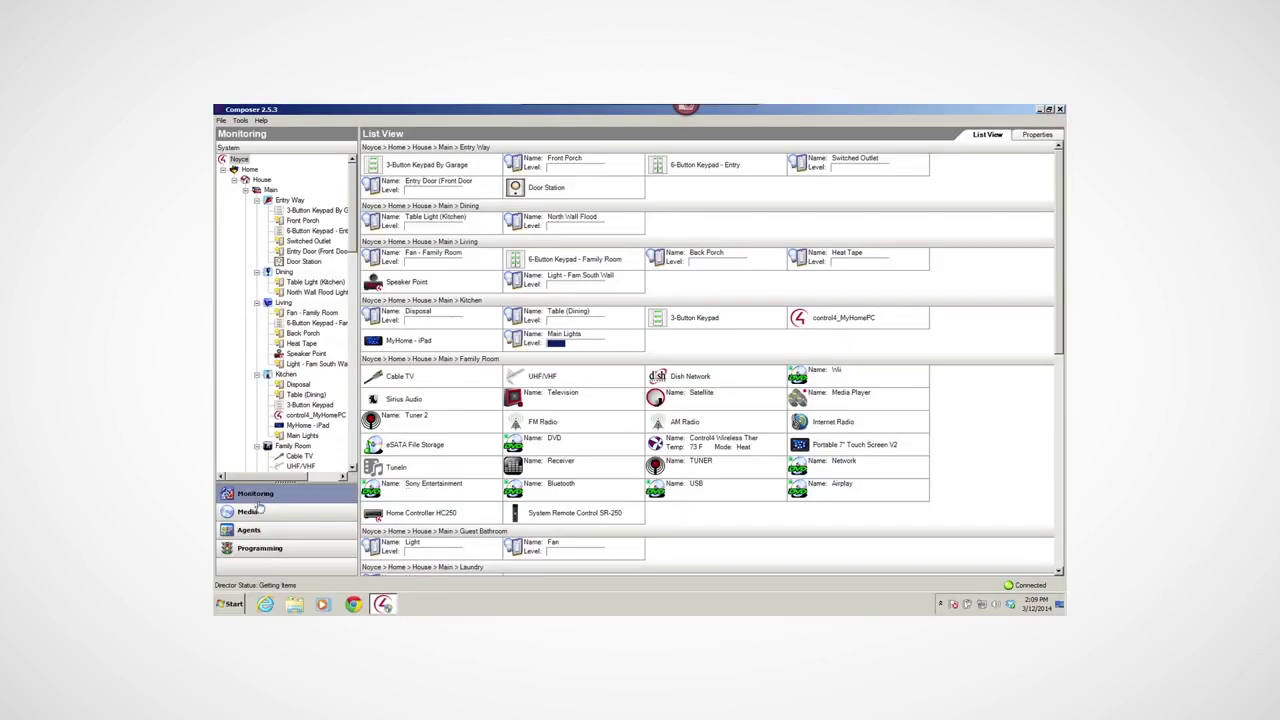
Open the agents view and check which further agents are available to add.
click(267, 534)
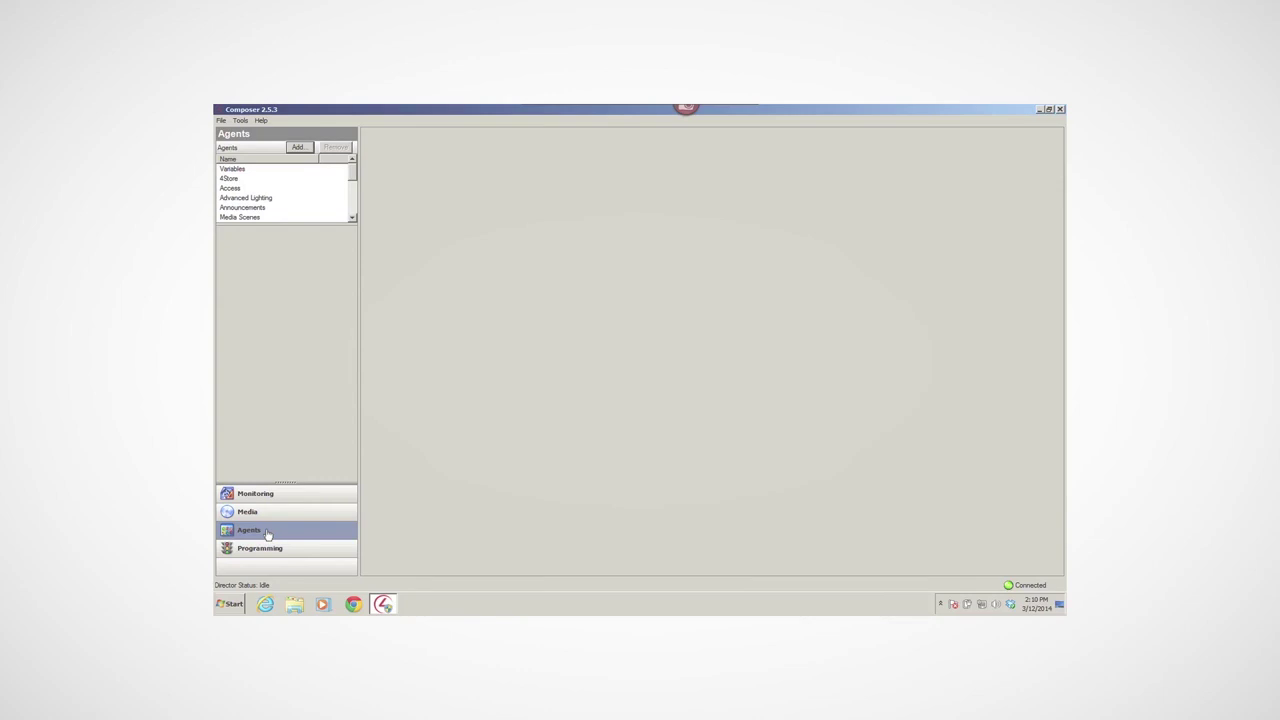
click(298, 148)
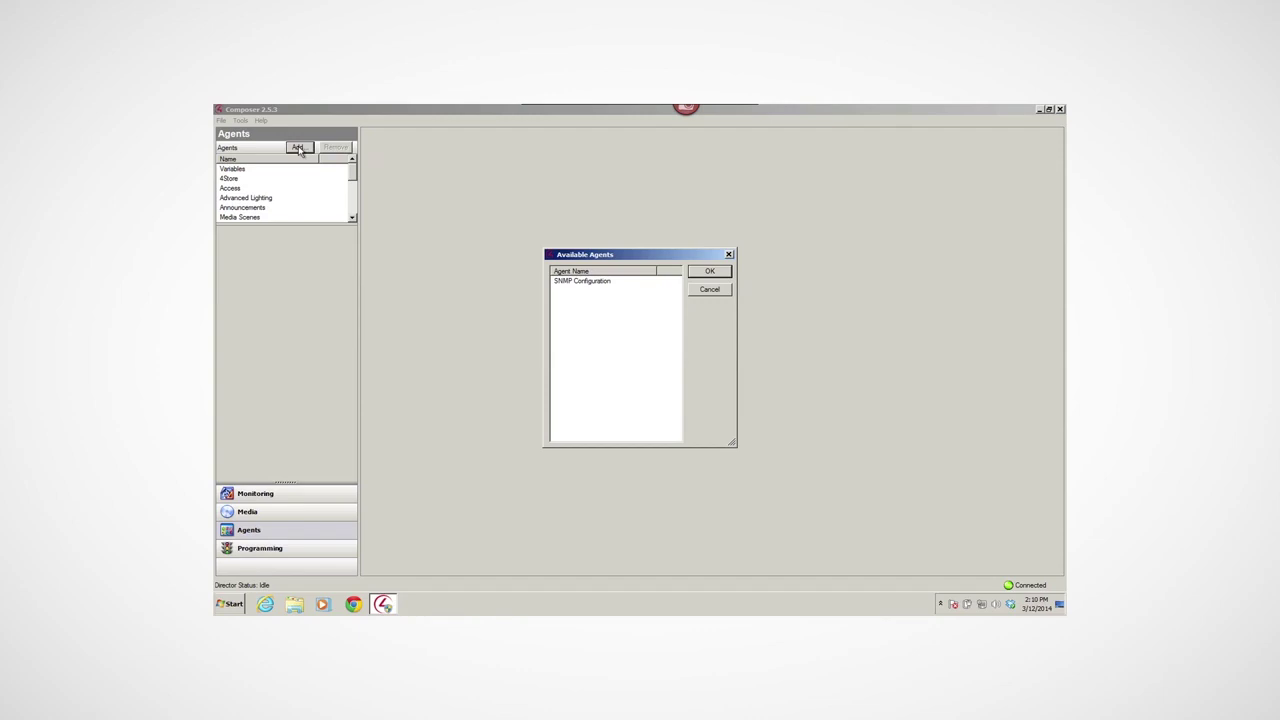
click(708, 273)
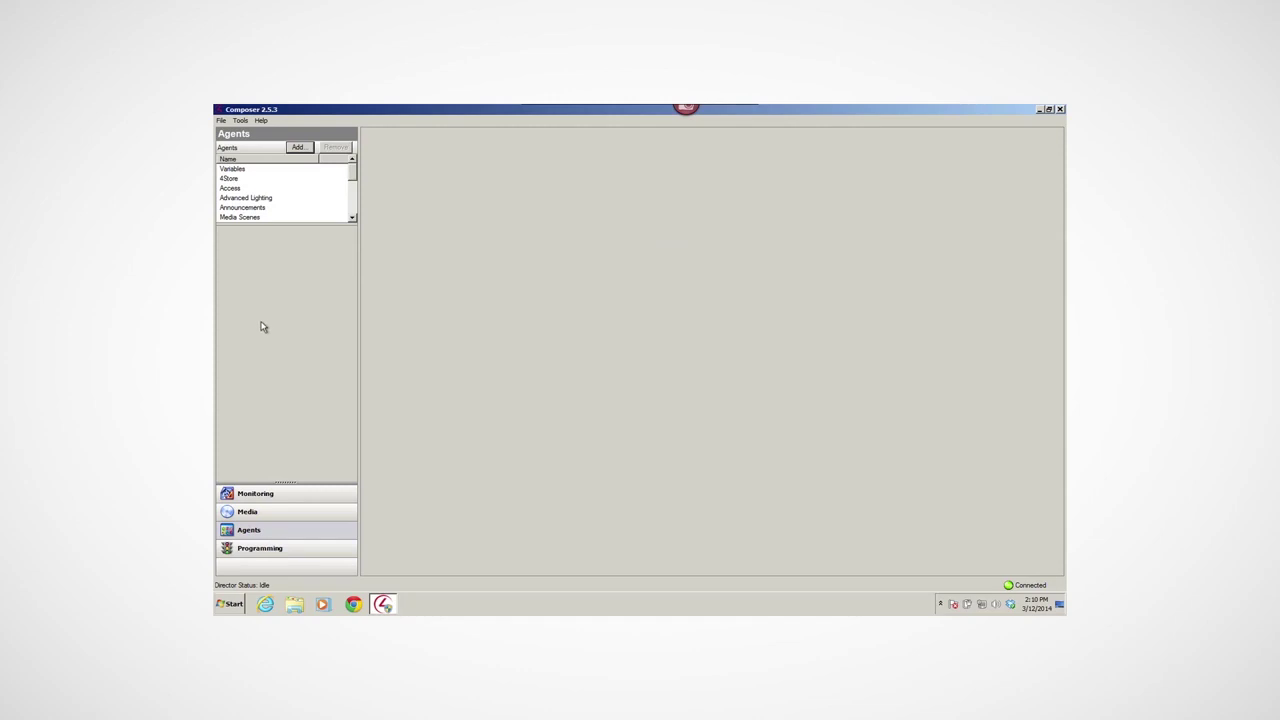
Examine the settings of the Dining Lights scene in the Advanced Lighting agent.
click(250, 198)
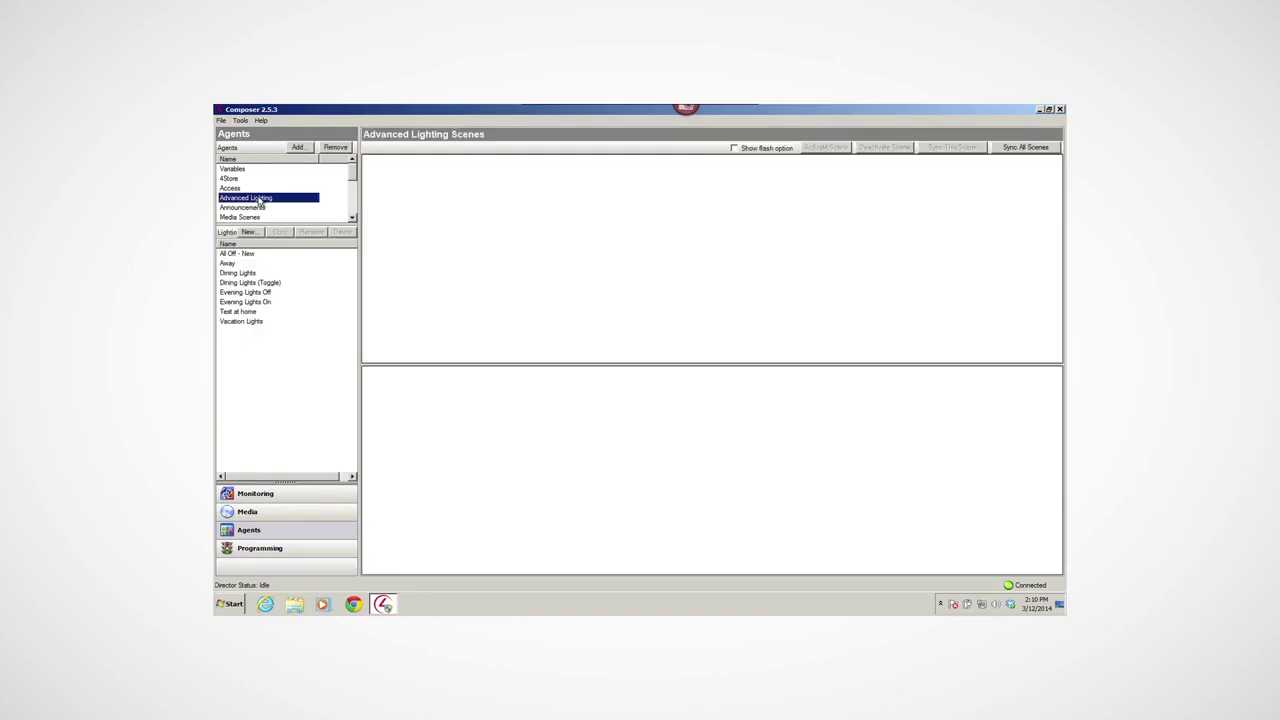
click(232, 273)
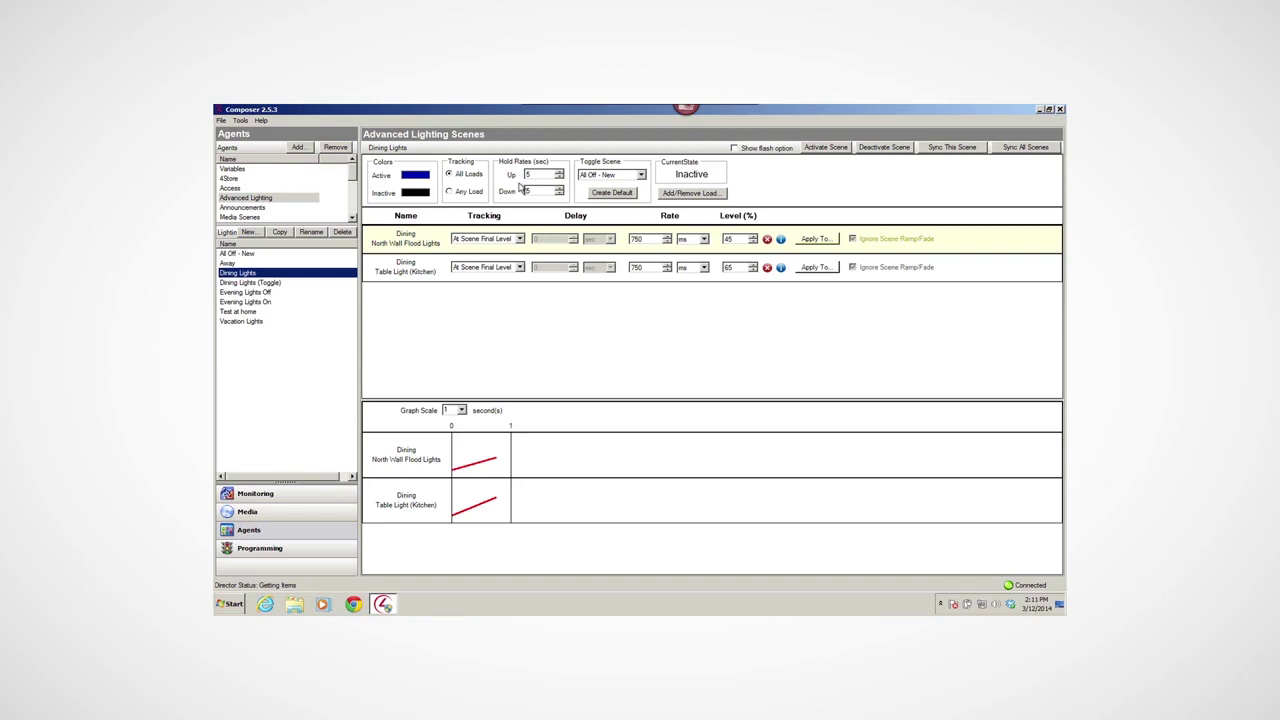
Review the available types for a new variable in the Variables agent and close the dialog without creating one.
click(236, 169)
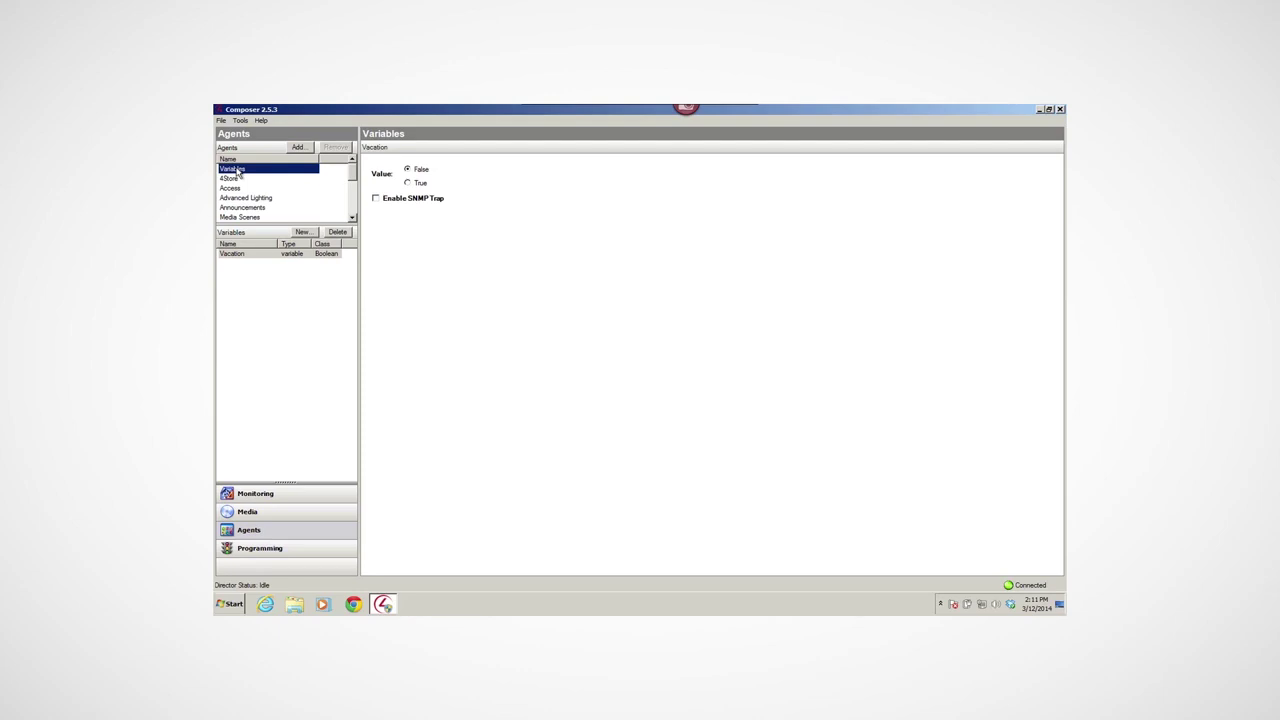
click(302, 232)
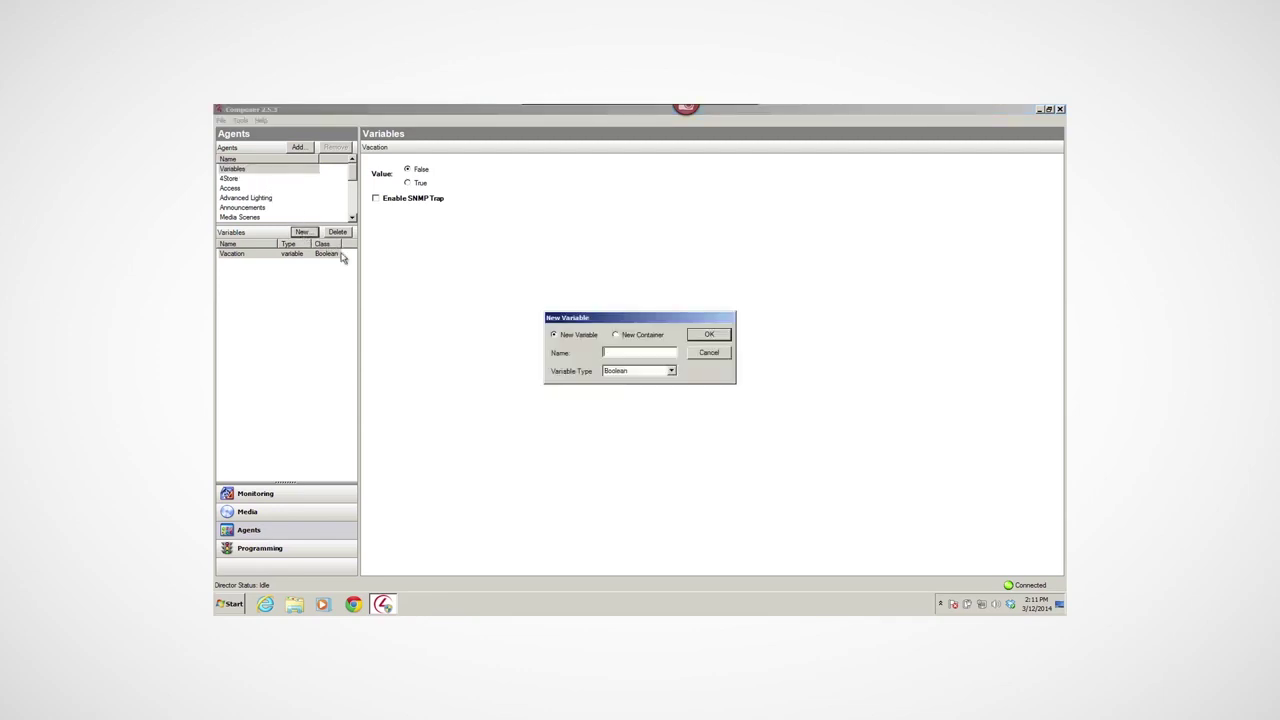
click(672, 373)
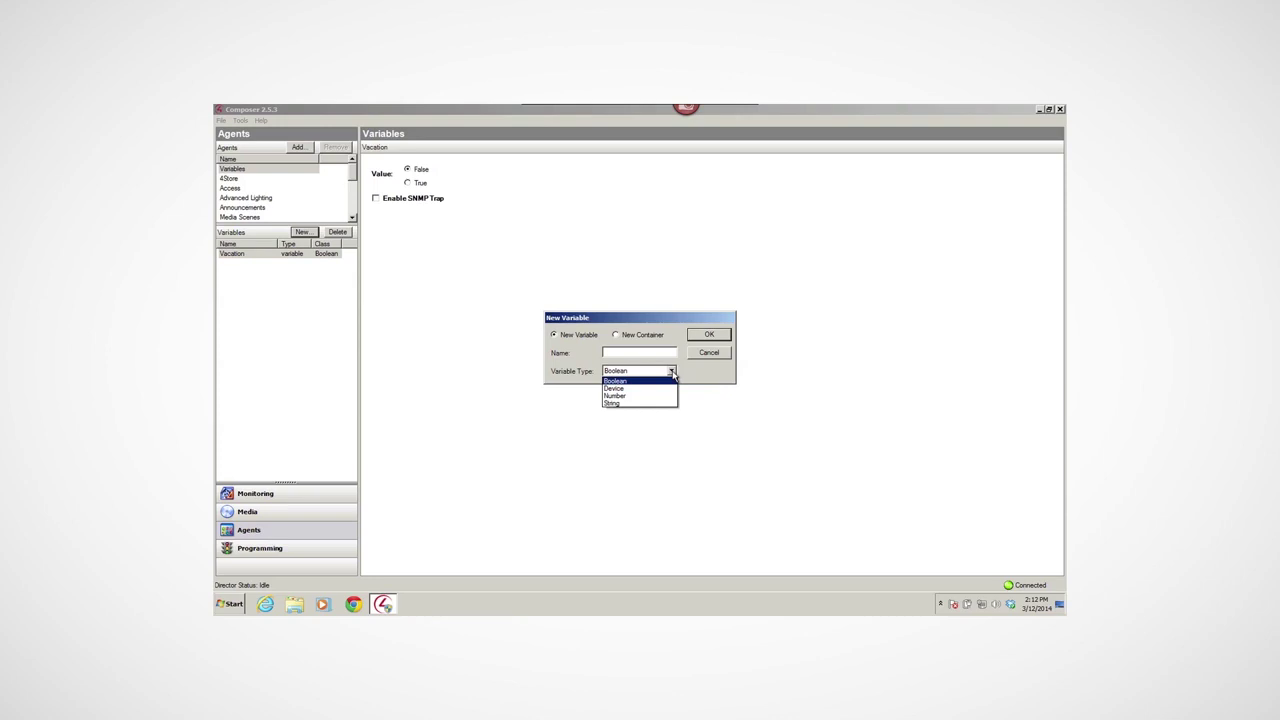
click(623, 374)
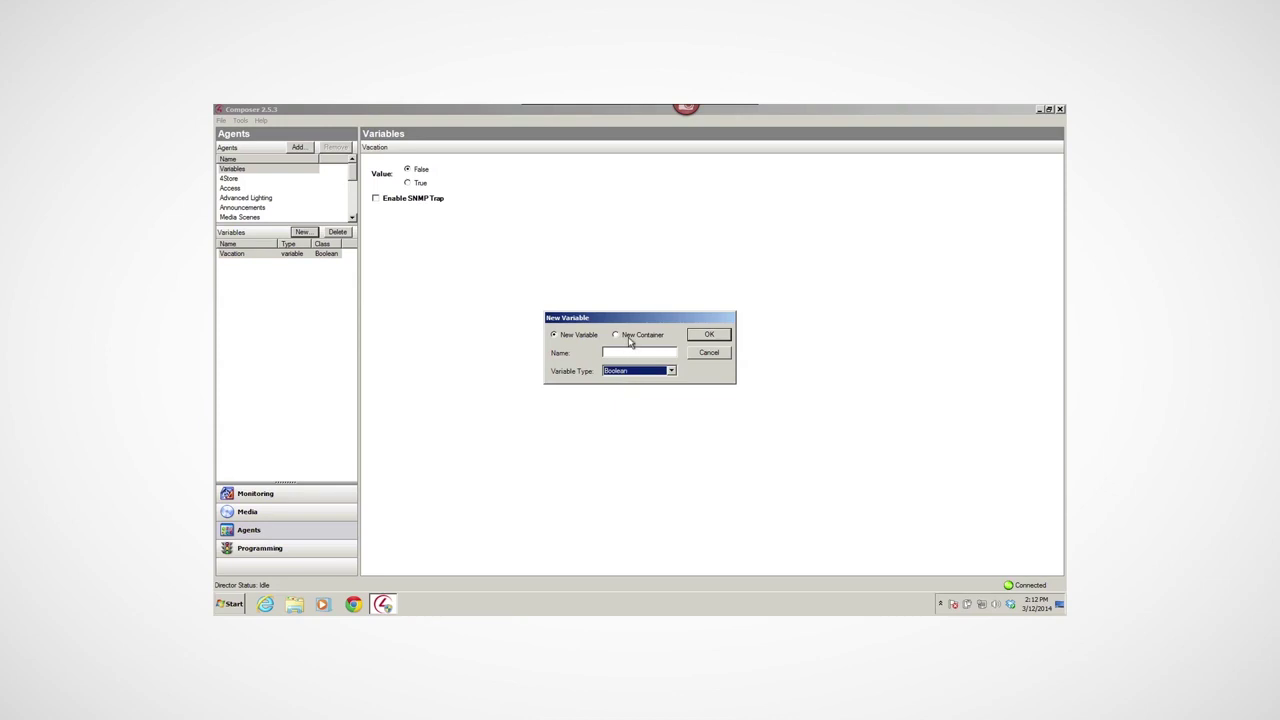
click(707, 353)
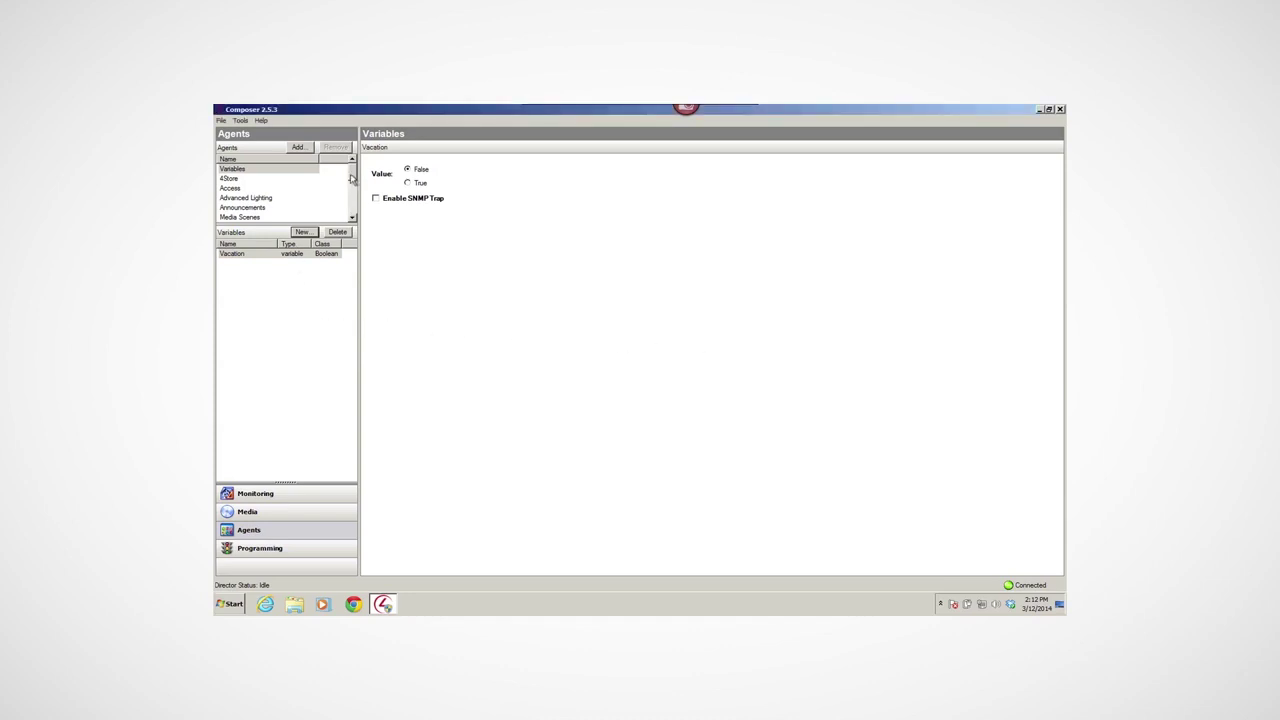
Review the scheduled events in the Scheduler agent and select the Vacation Lights On entry.
scroll(352, 178, down, 4)
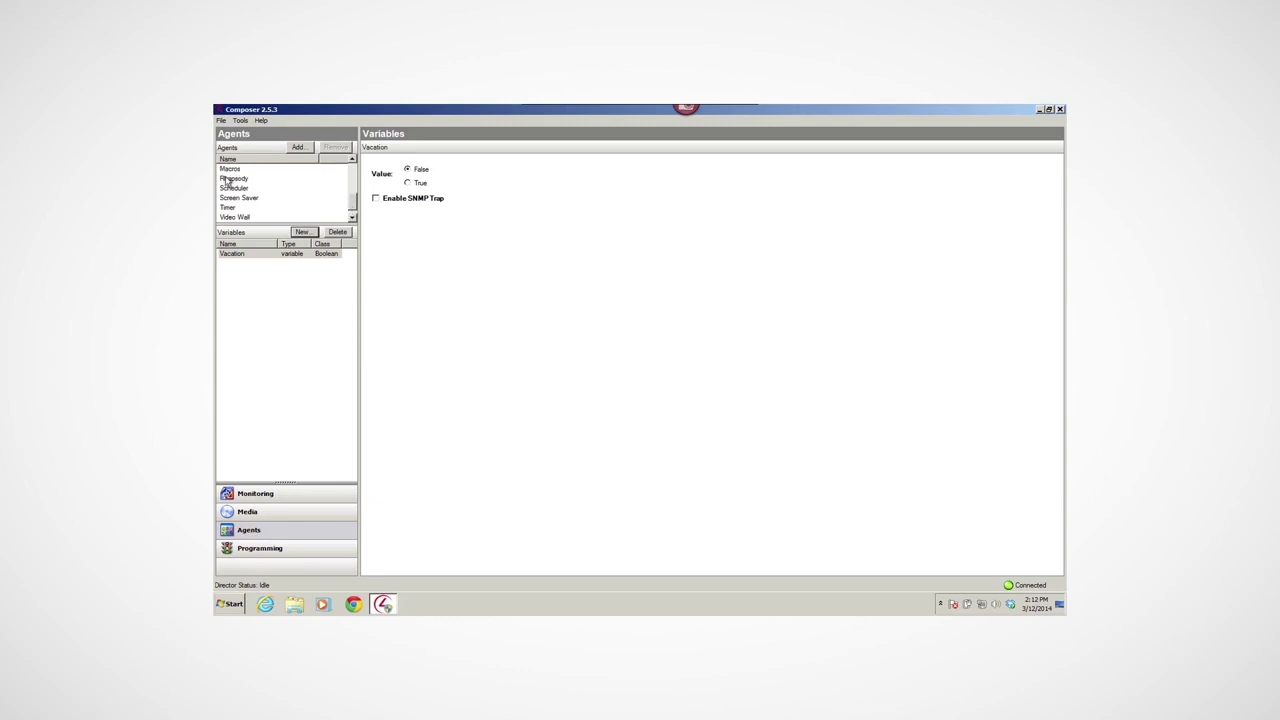
click(228, 190)
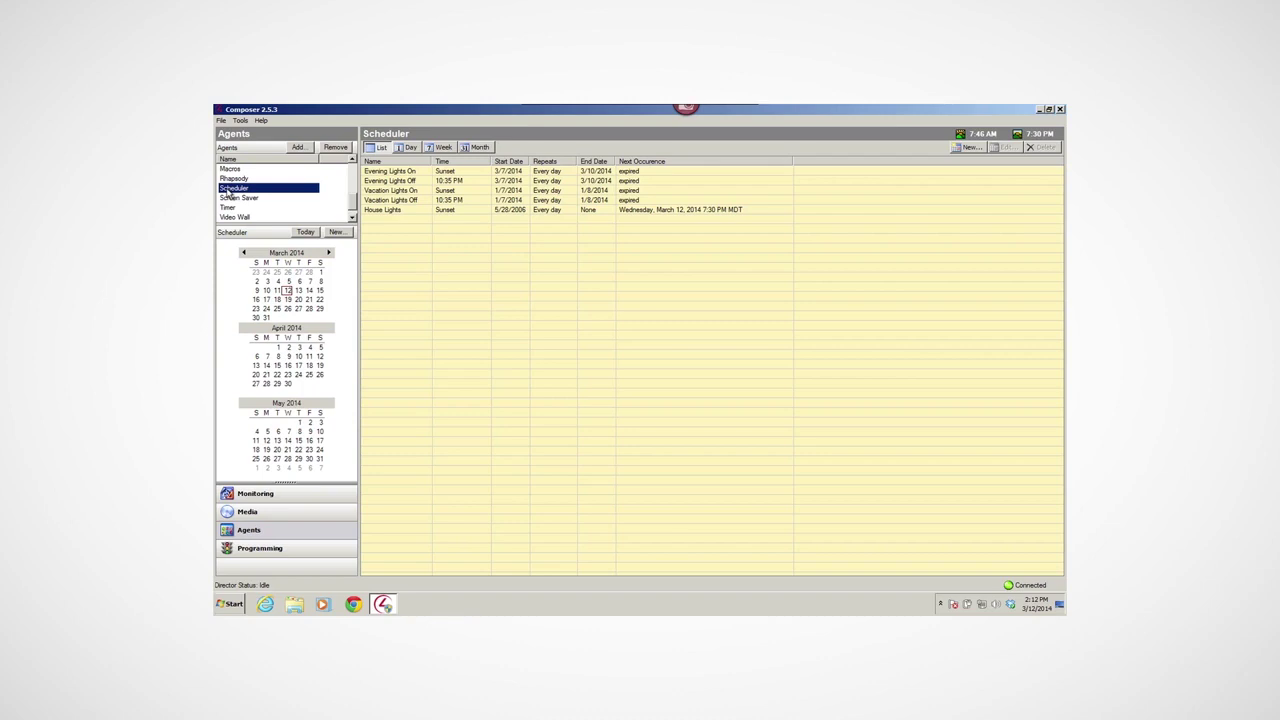
click(536, 191)
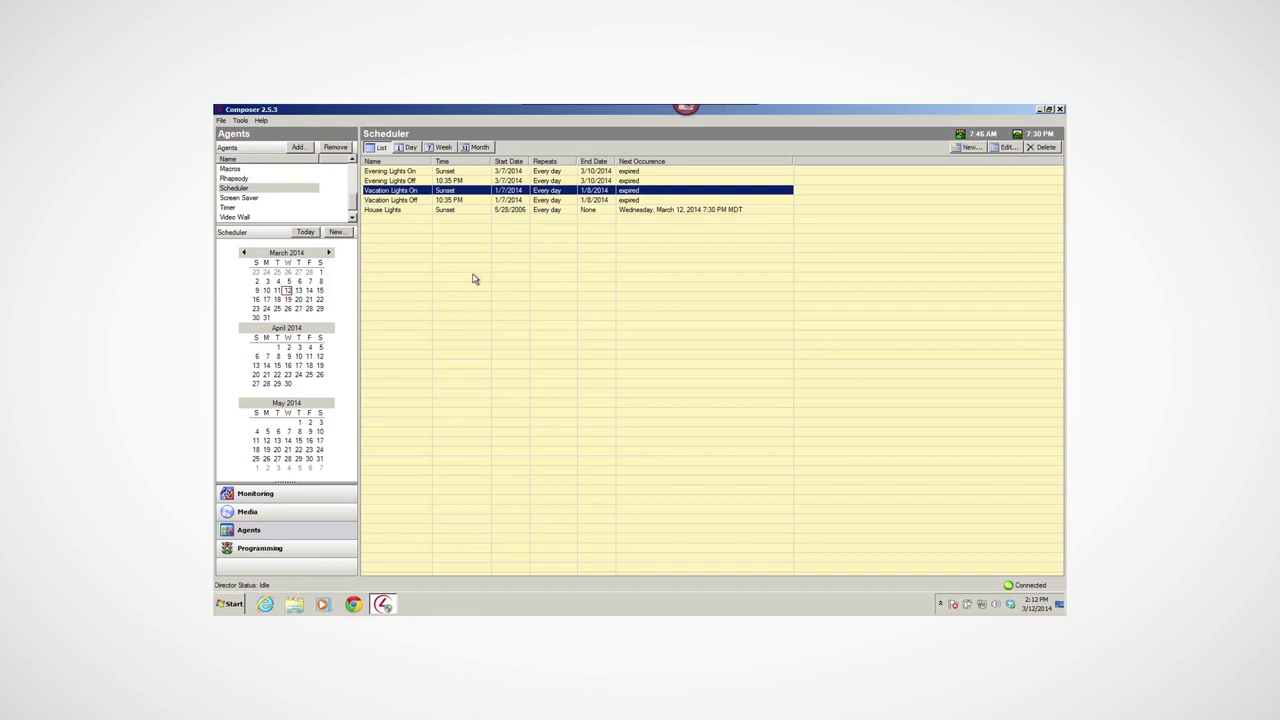
Examine the notification template for a low remote battery in the Email Notification agent.
click(352, 214)
drag(352, 206, 353, 188)
click(258, 198)
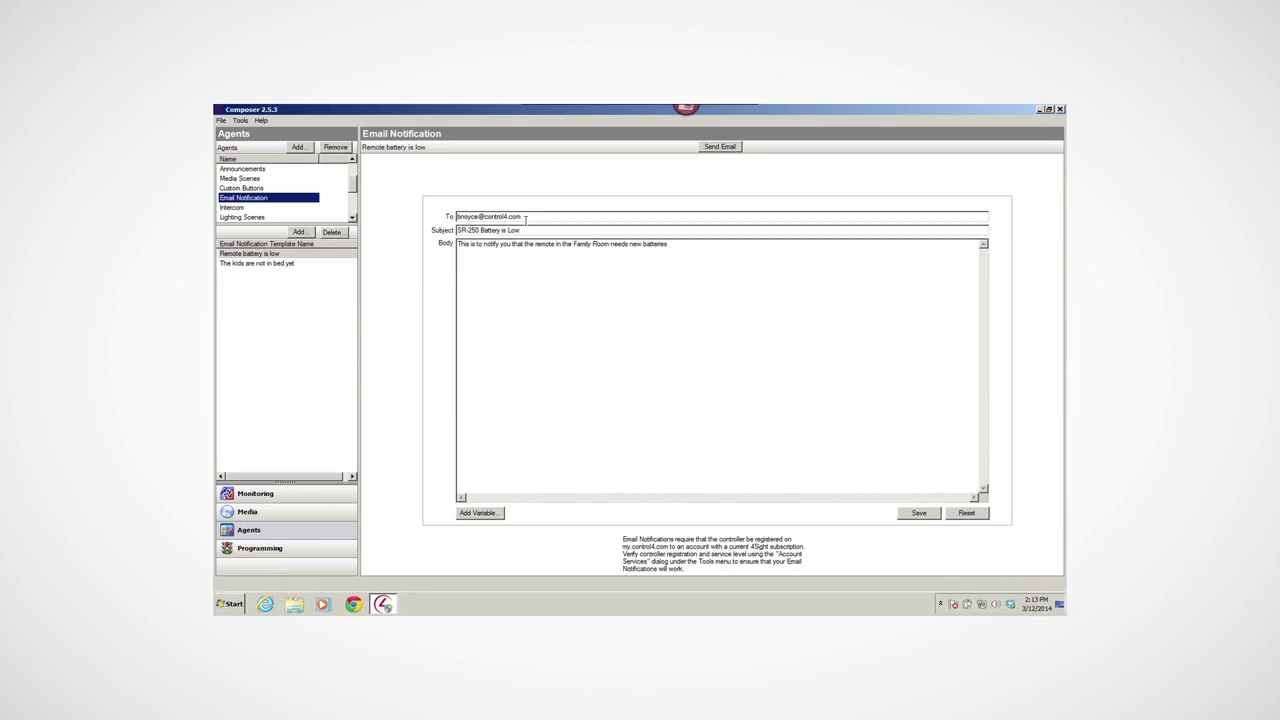
Return to the Advanced Lighting agent and view the existing Vacation Lights scene.
scroll(262, 180, up, 1)
click(265, 179)
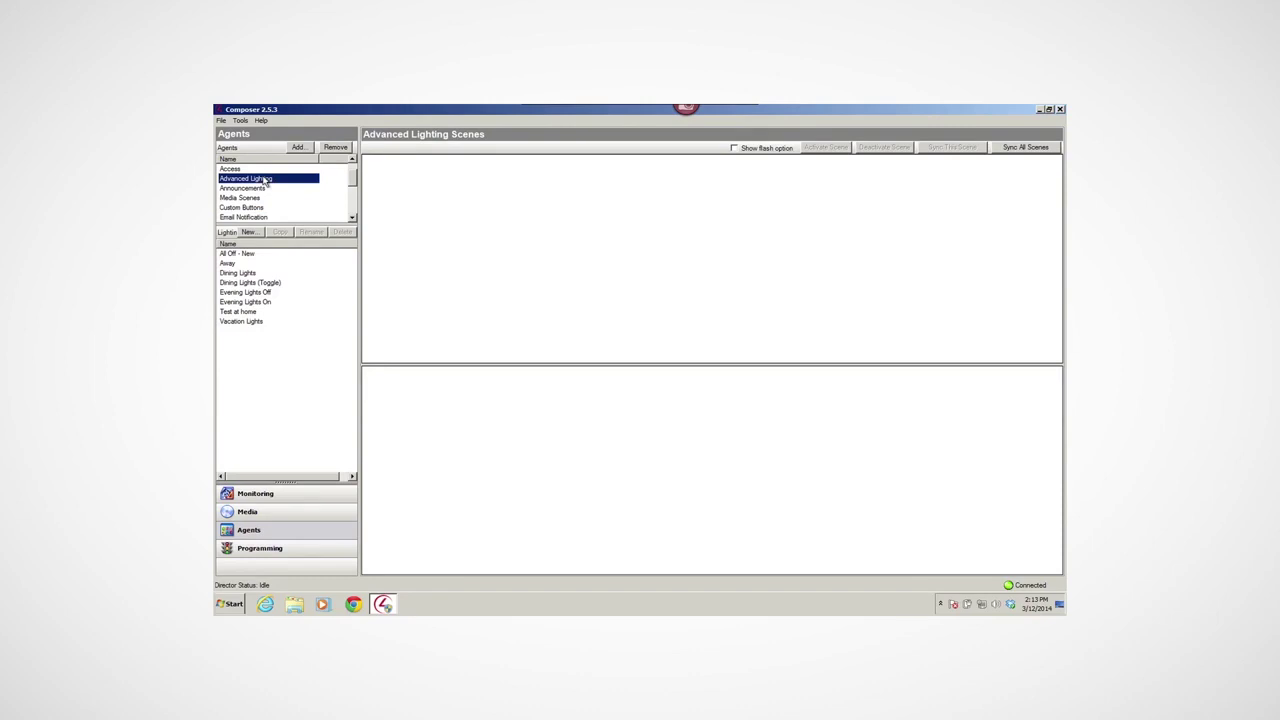
click(244, 323)
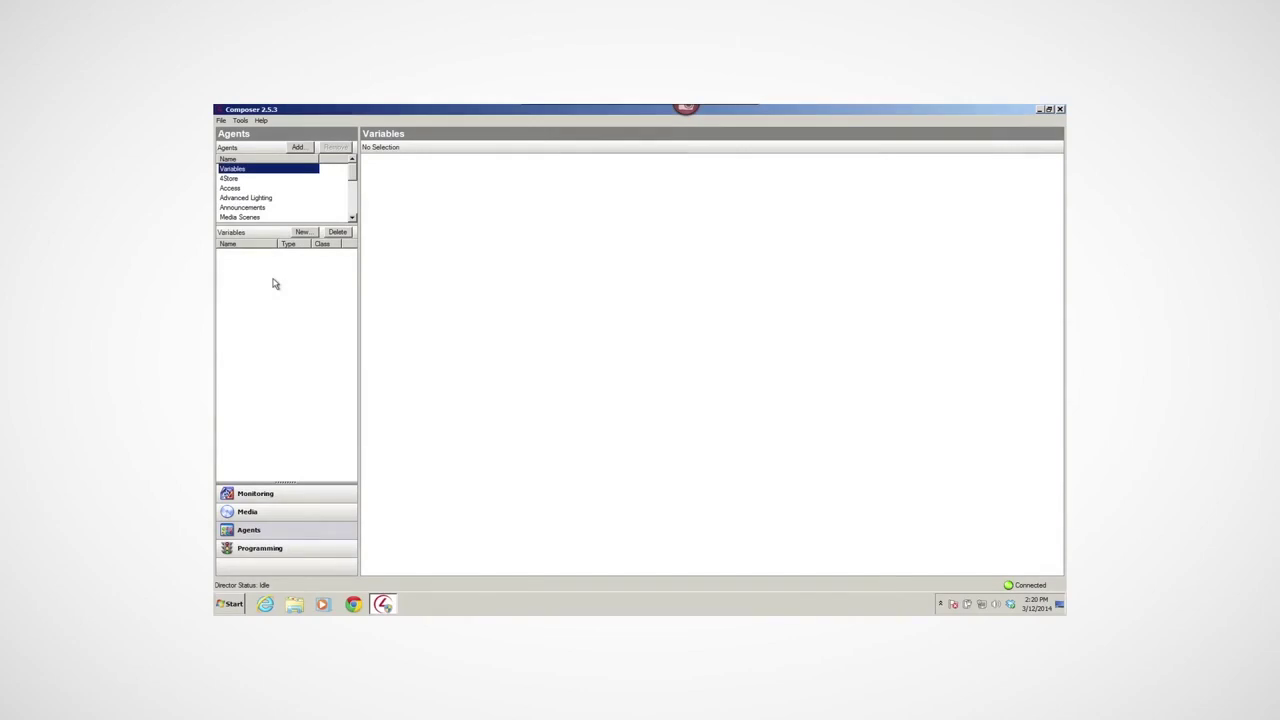
Create a new advanced lighting scene named Vacation Lights.
click(270, 199)
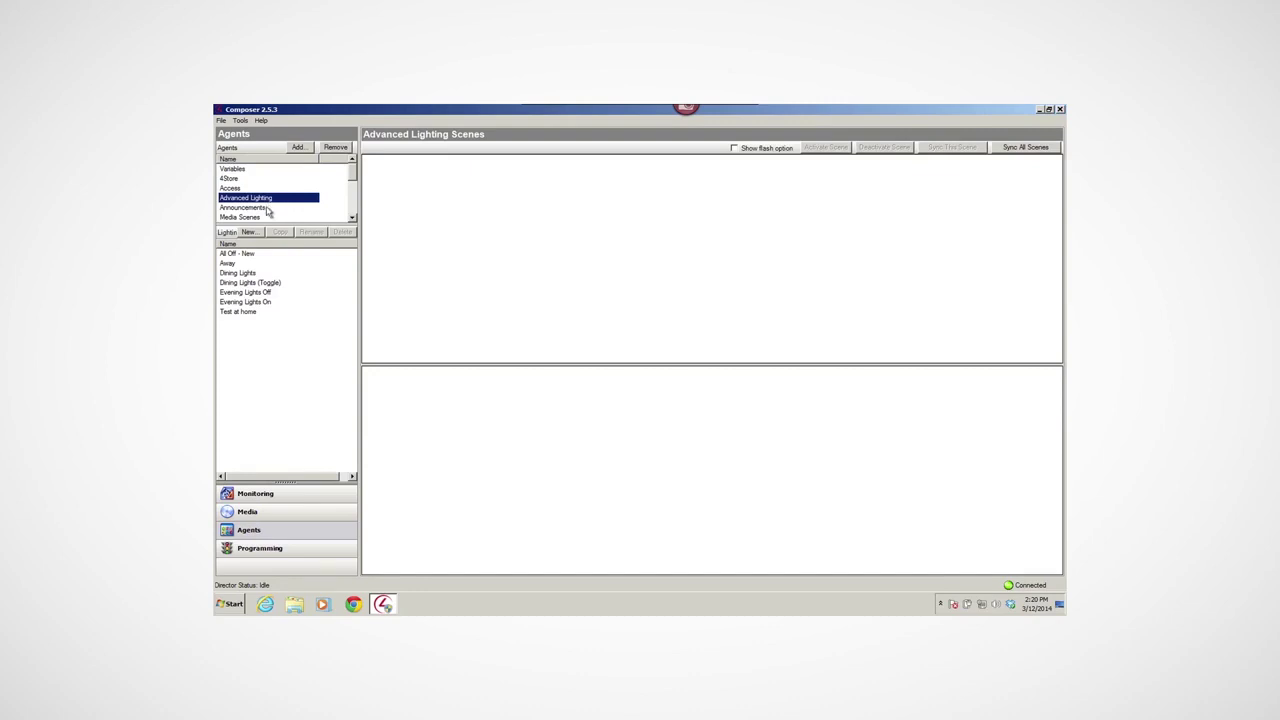
click(249, 232)
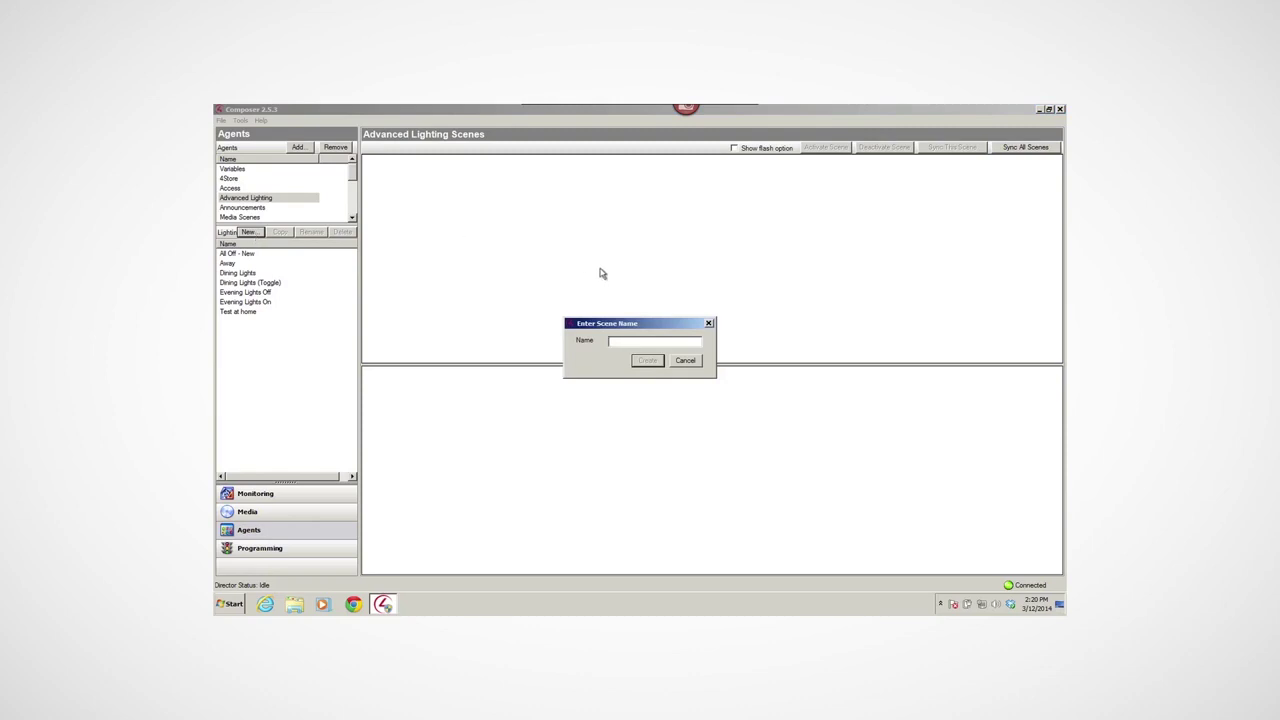
text(Vacation Lights)
click(648, 364)
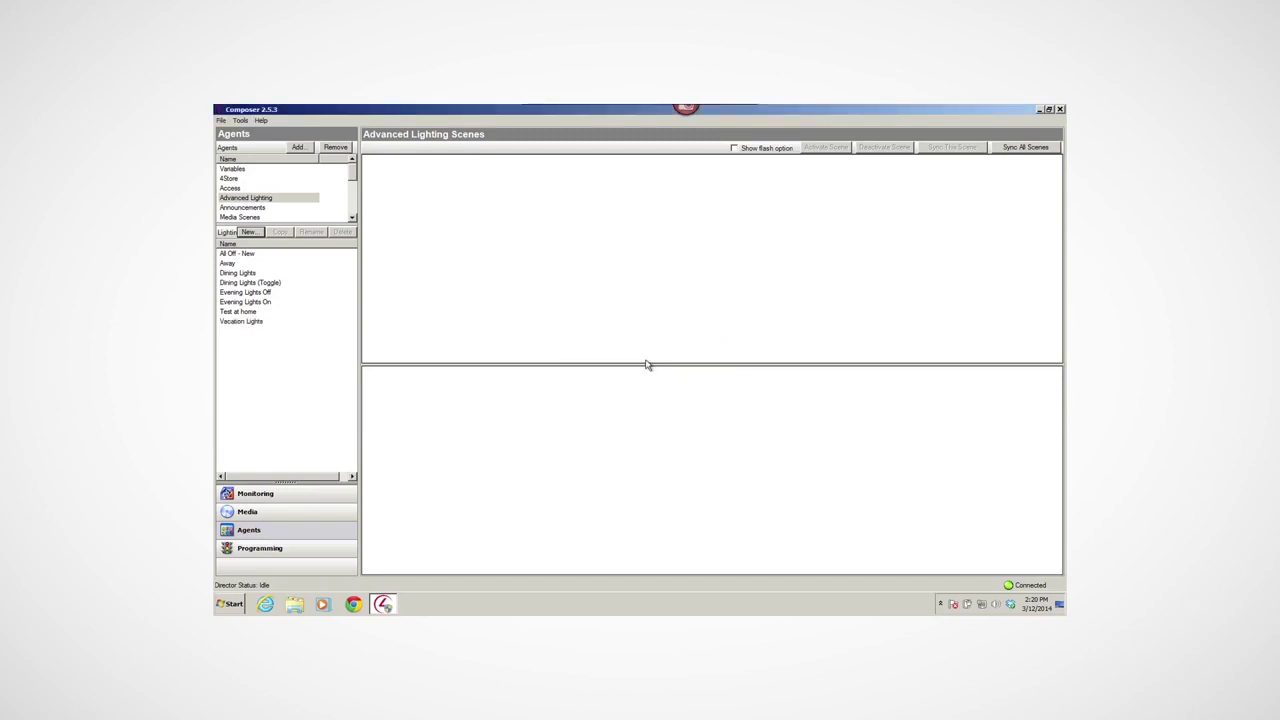
Add the Entry Way Front Porch, Guest Room 2 (West) Light and Hall Entry Light loads to the Vacation Lights scene.
click(250, 323)
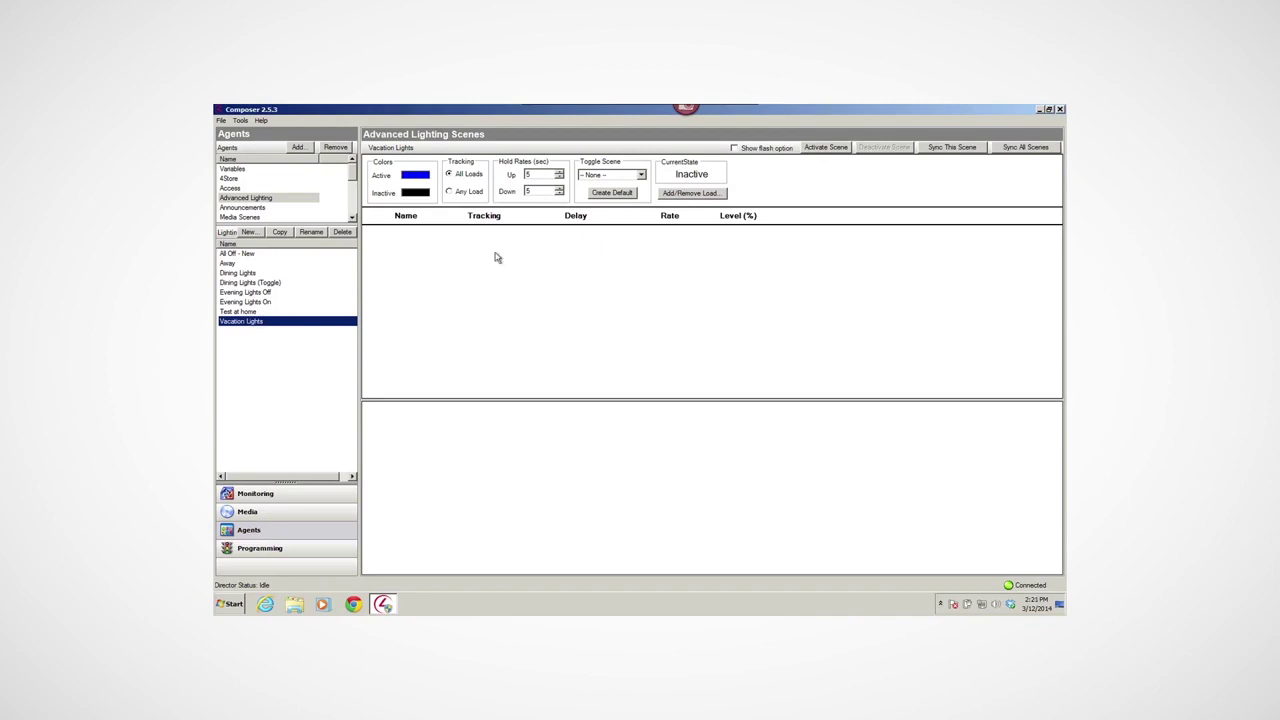
click(688, 193)
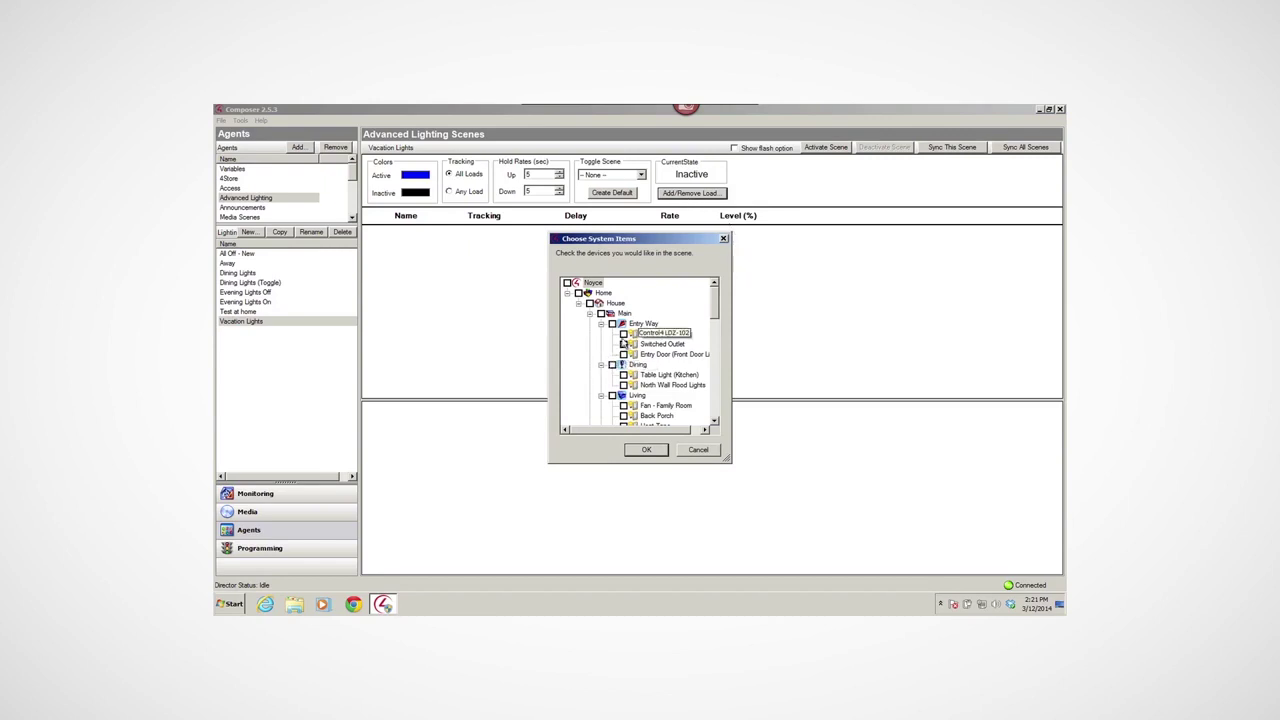
click(624, 334)
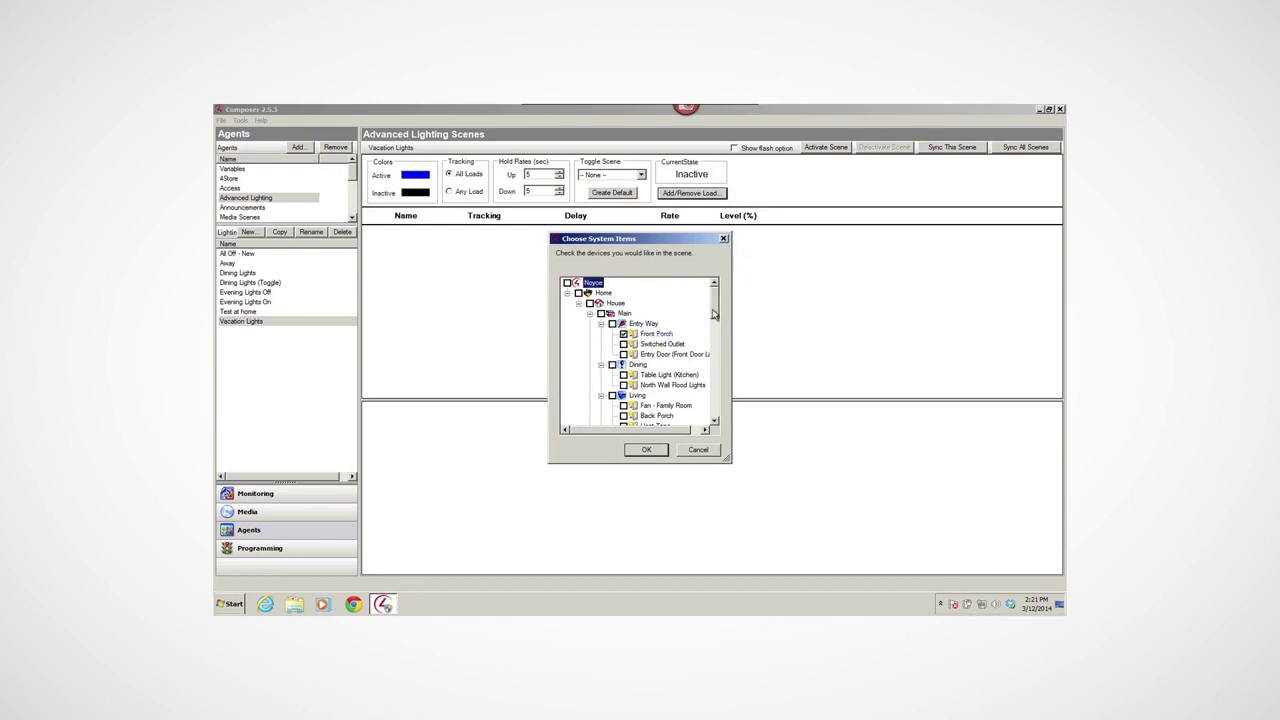
drag(714, 317, 711, 351)
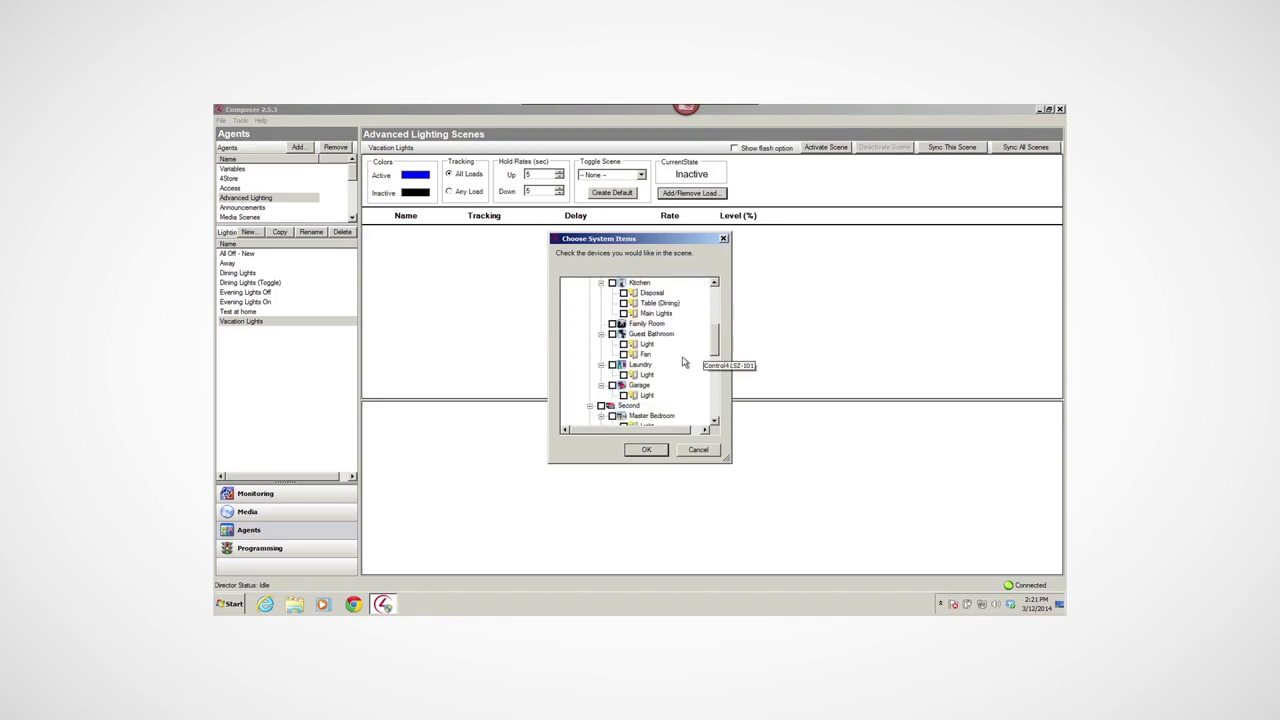
scroll(640, 360, down, 3)
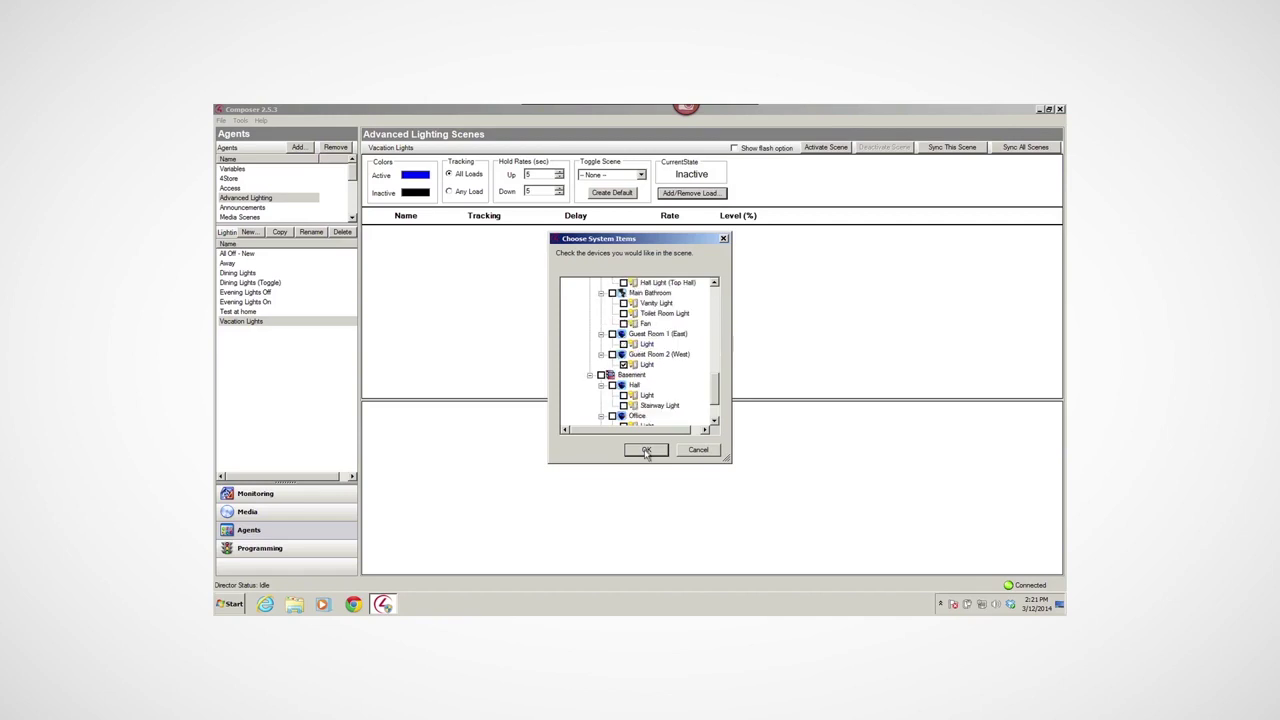
click(646, 449)
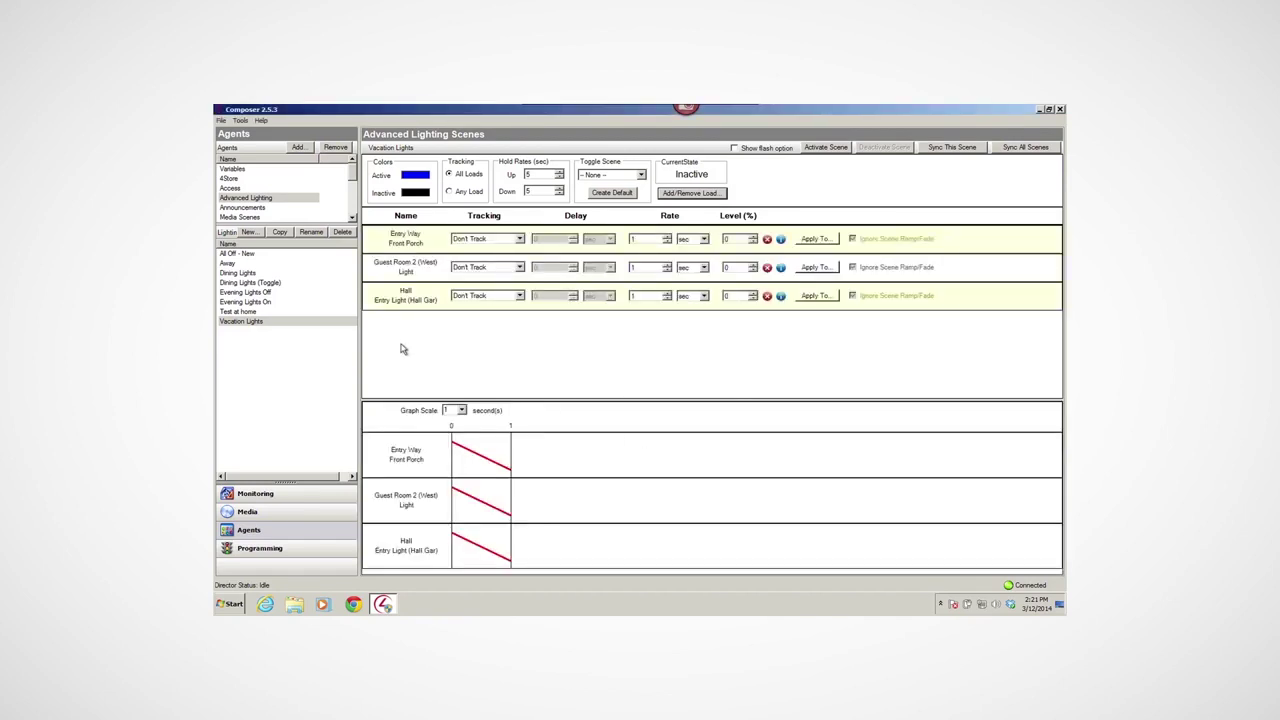
Look over the scene's active color choices without changing them and set the level of all three loads to 80%.
click(407, 177)
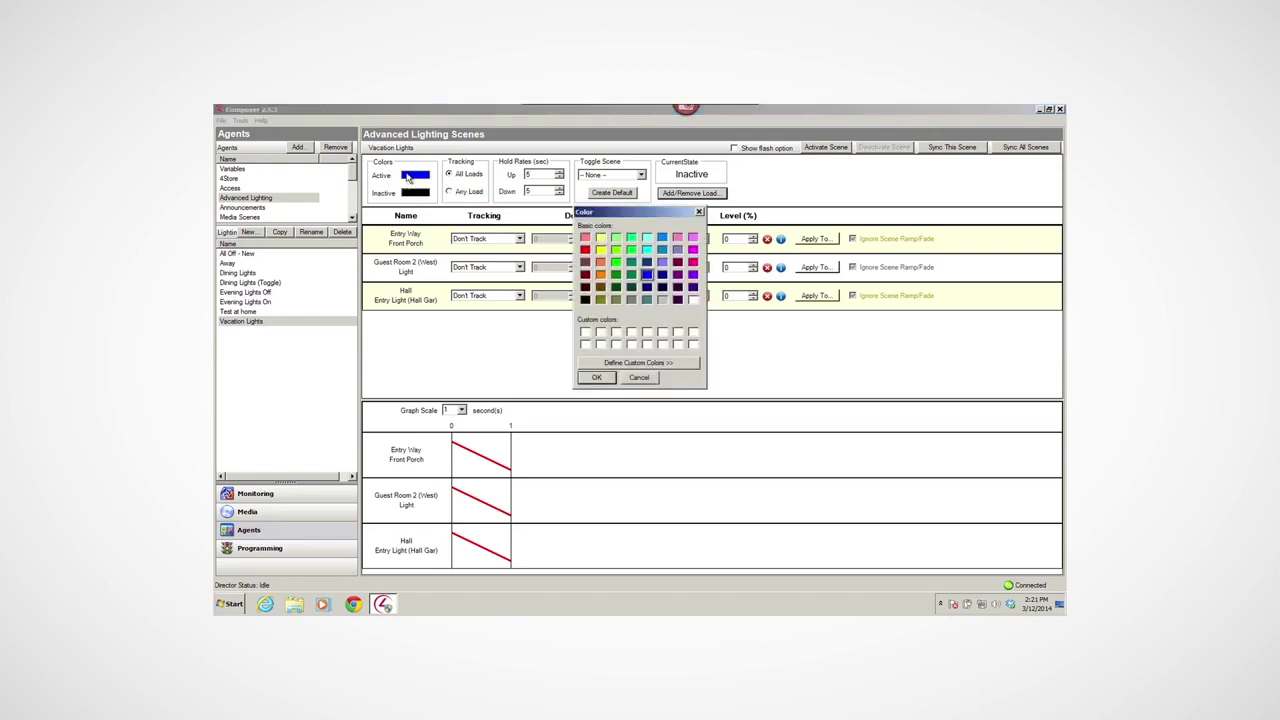
click(640, 378)
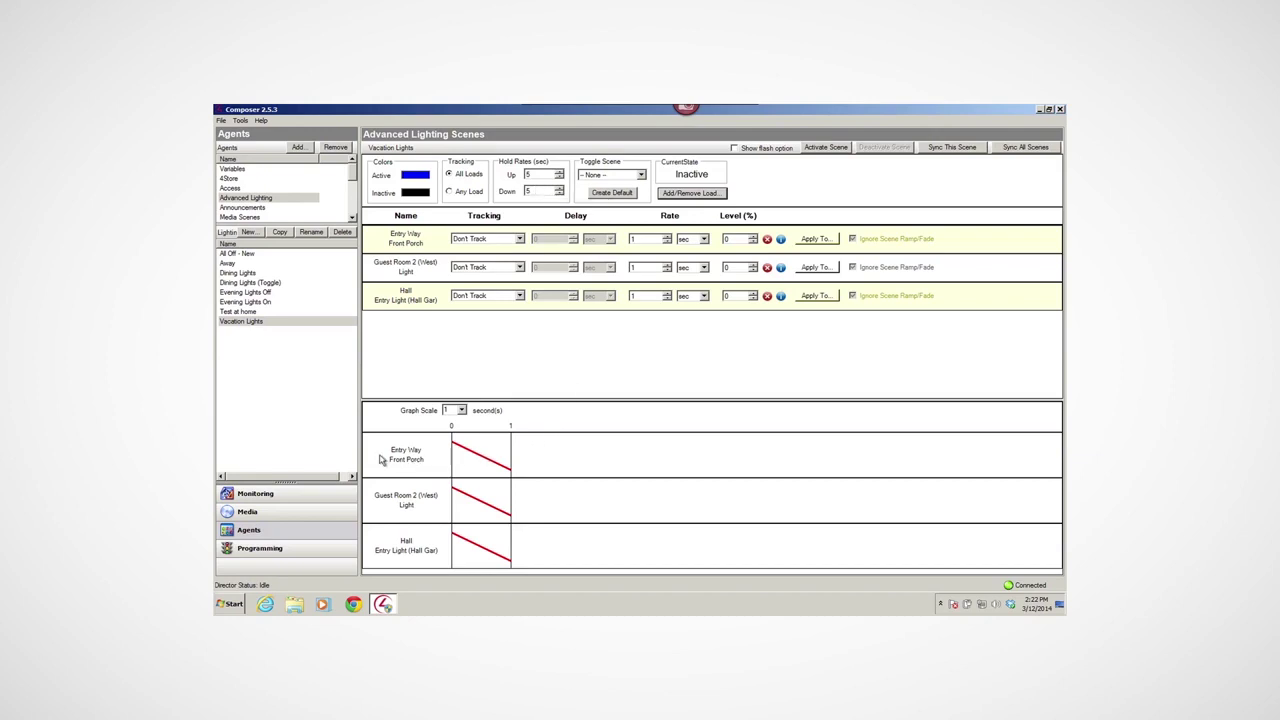
click(727, 239)
text(80)
click(726, 267)
text(80)
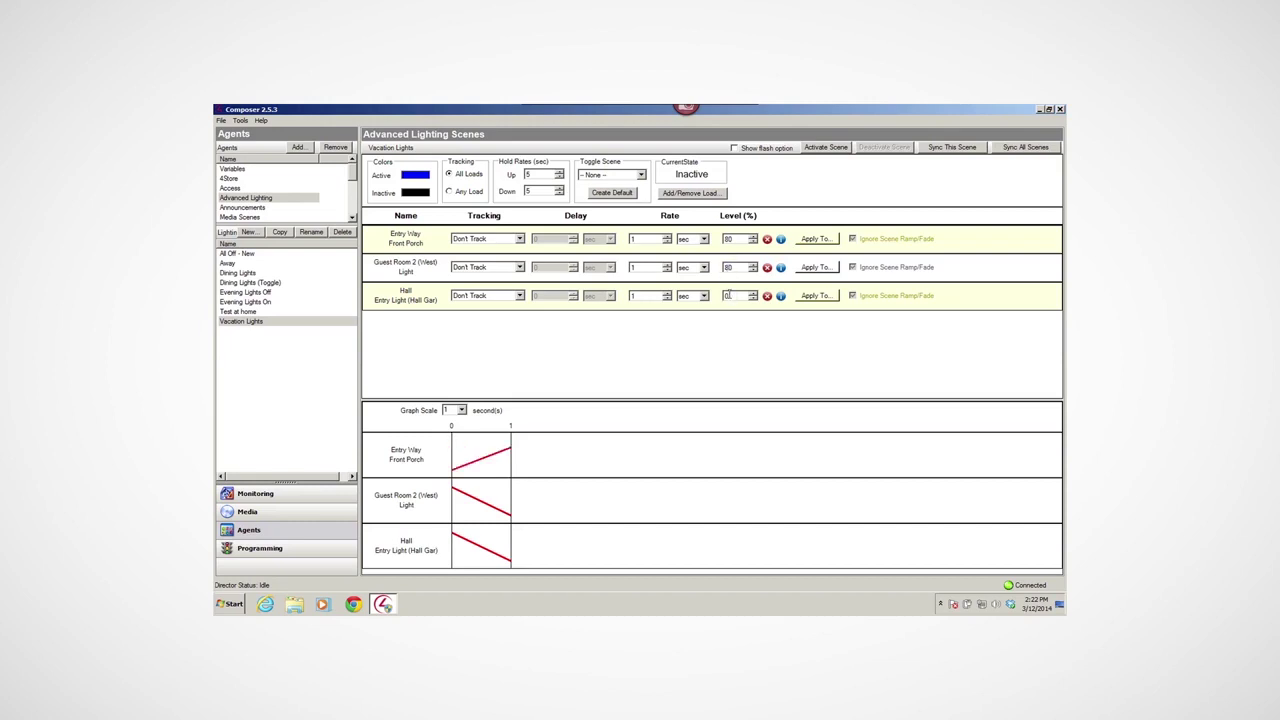
click(727, 296)
text(80)
Set the rate of all three loads to 3 sec and review the Front Porch tracking options, keeping Don't Track.
click(666, 237)
click(666, 237)
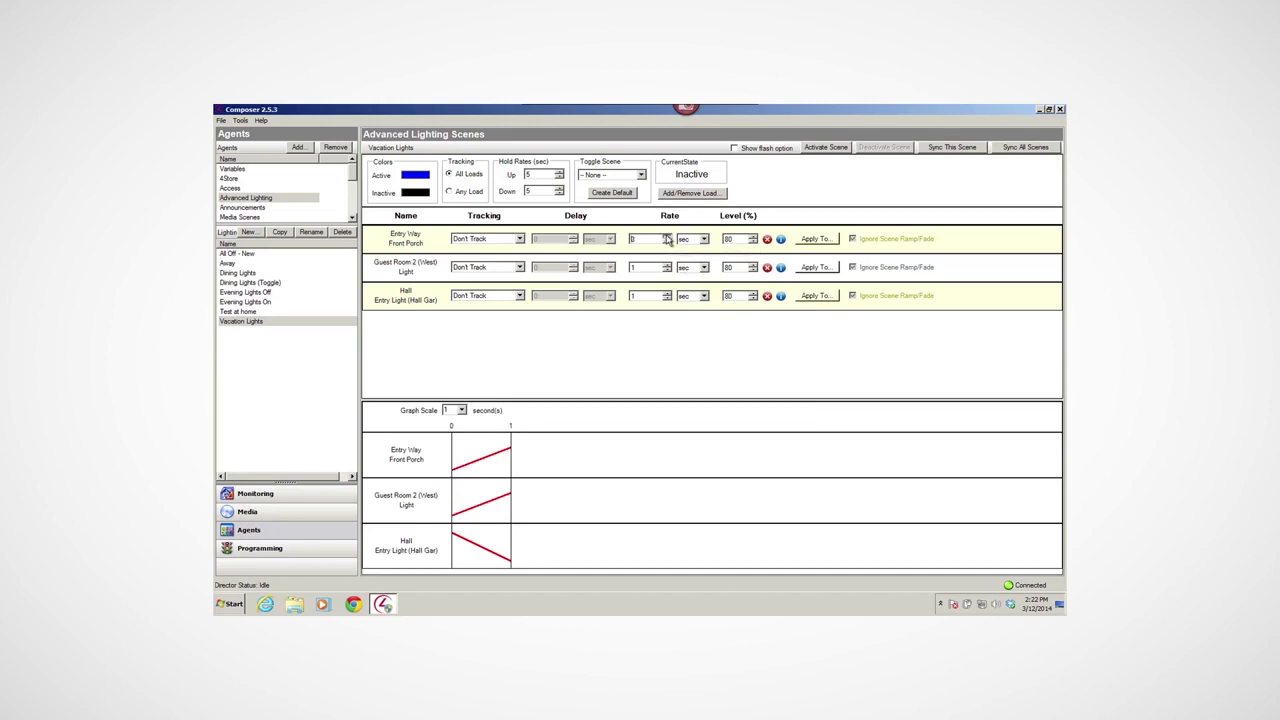
click(666, 292)
click(666, 292)
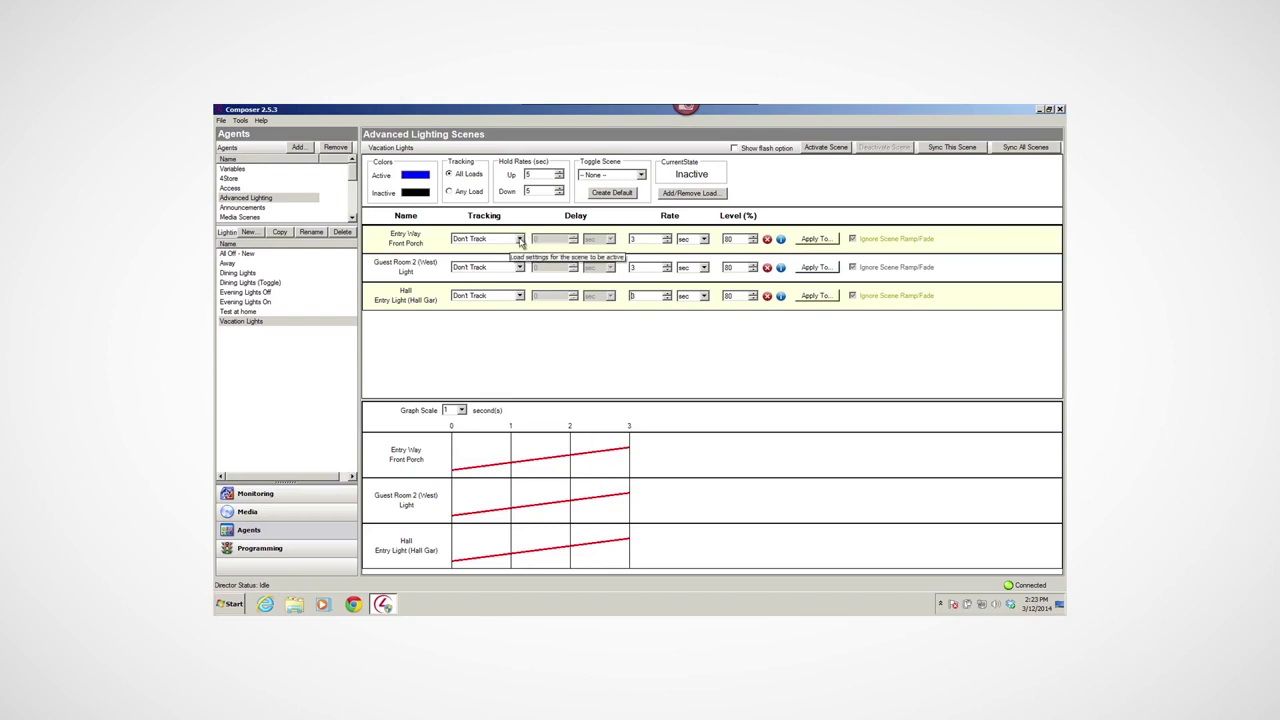
click(519, 240)
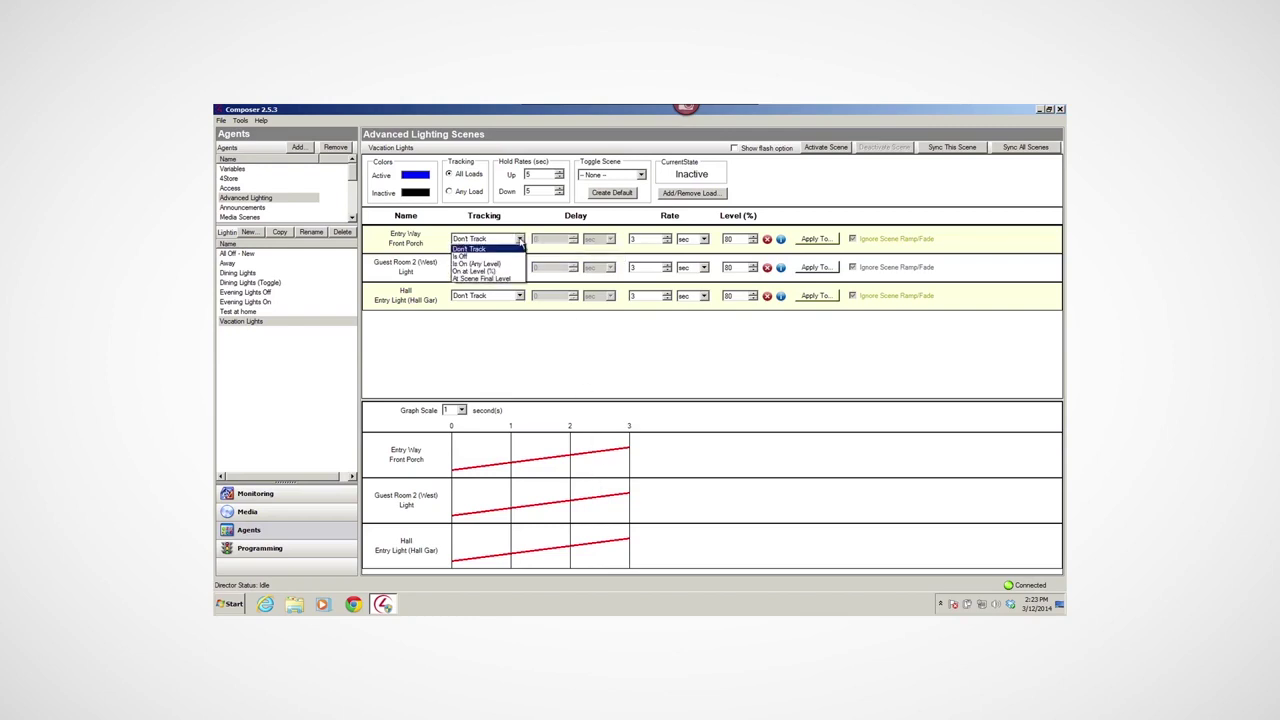
click(520, 240)
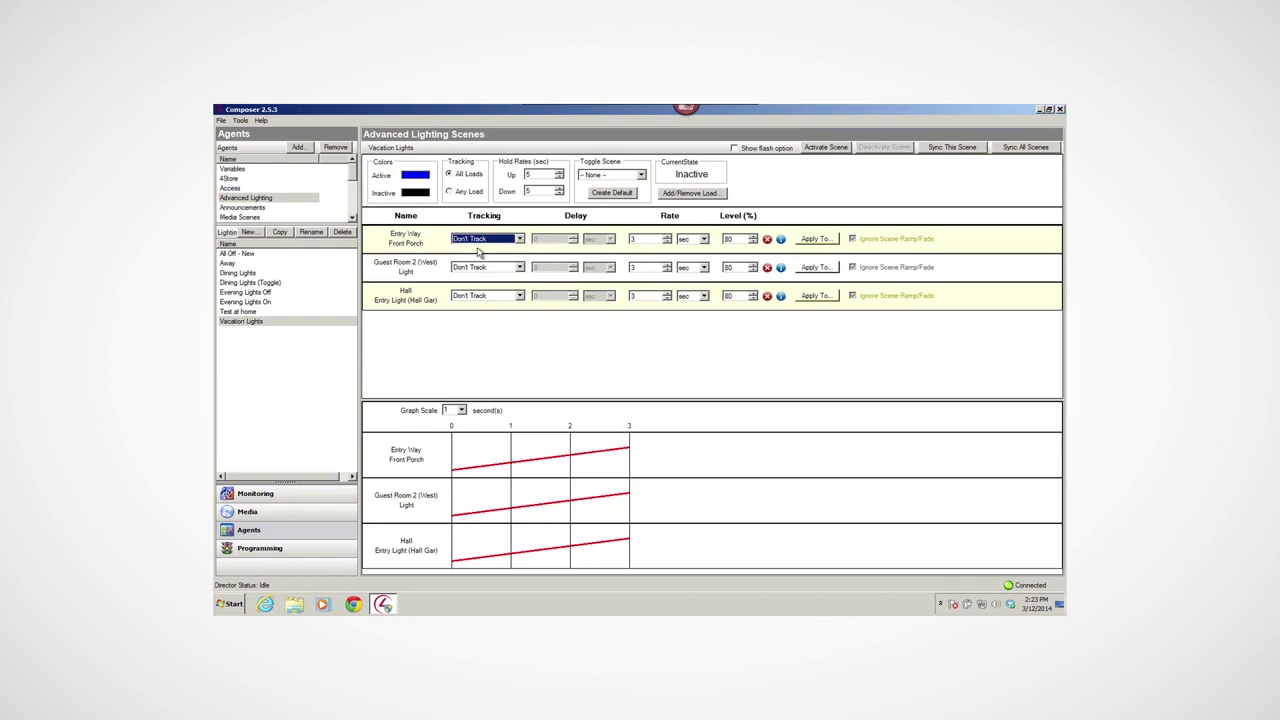
Show the flash option for the Vacation Lights scene and sync this scene.
click(736, 148)
click(946, 150)
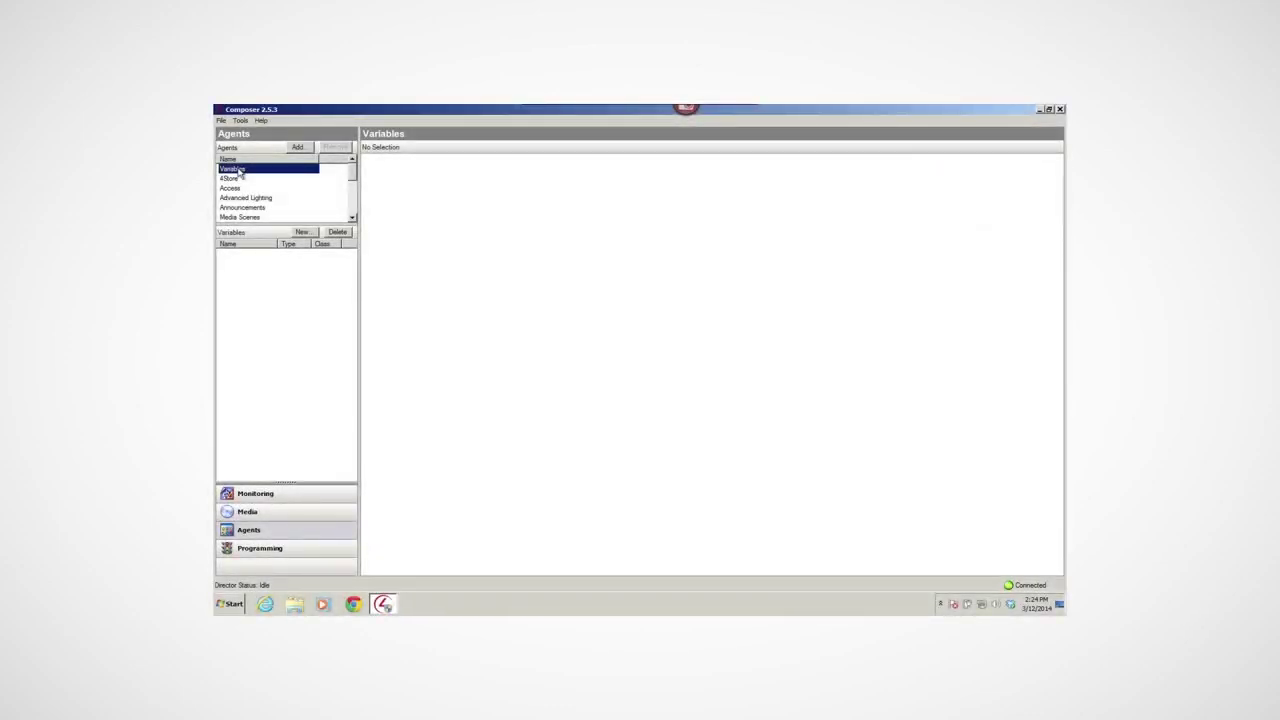
Create a new Boolean variable named Vacation in the Variables agent.
click(303, 232)
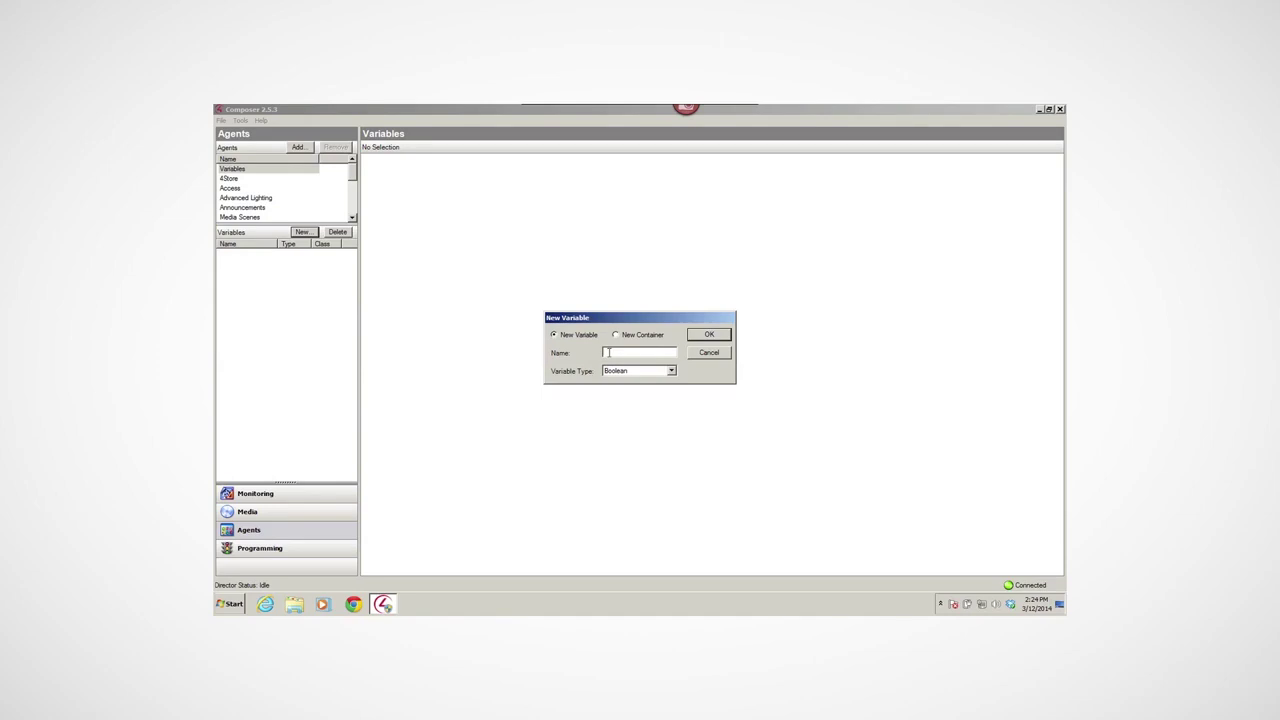
text(Vacation)
click(671, 371)
click(671, 371)
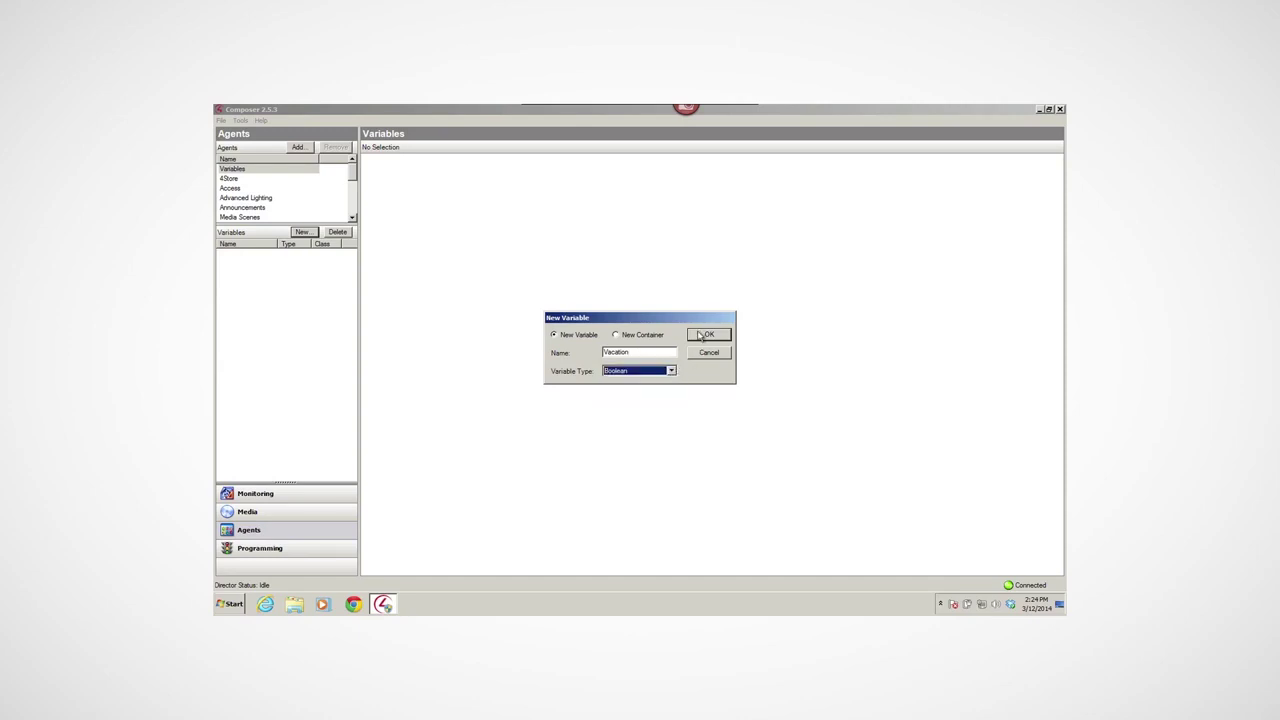
click(705, 334)
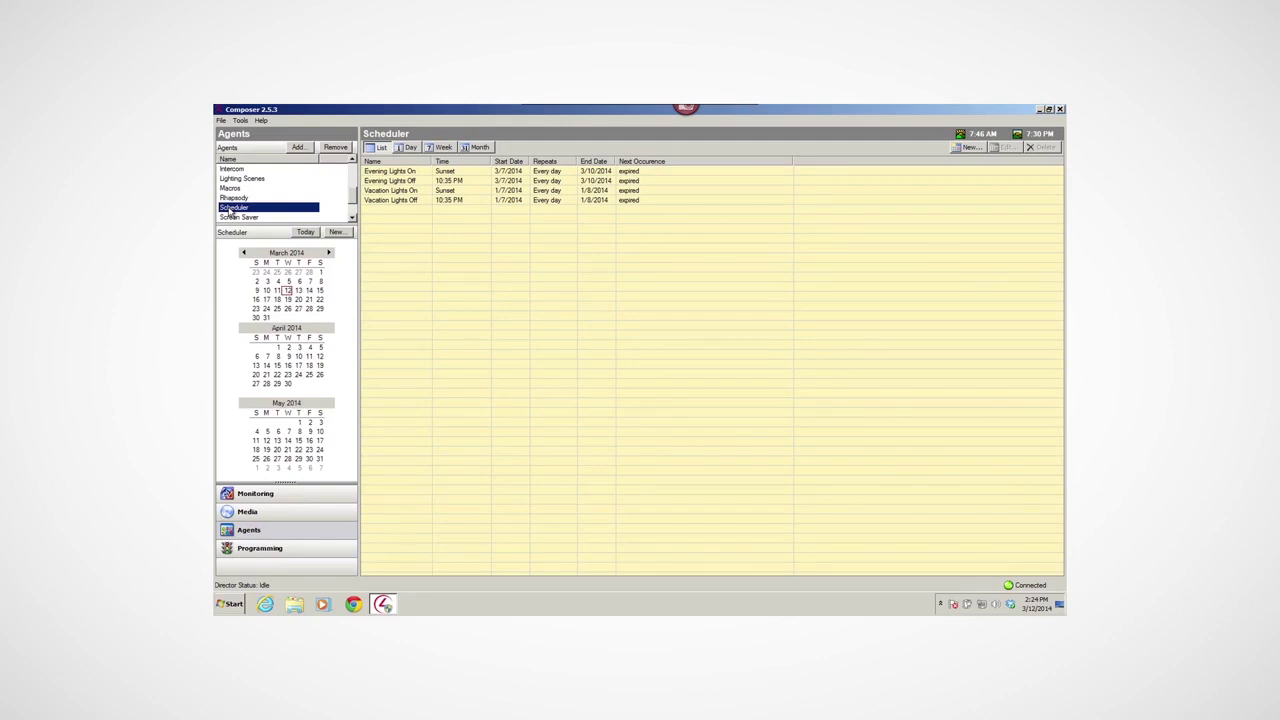
Start a new Scheduler event named House Lights, timed at Sunset and randomized by +/- 15 minutes.
click(337, 232)
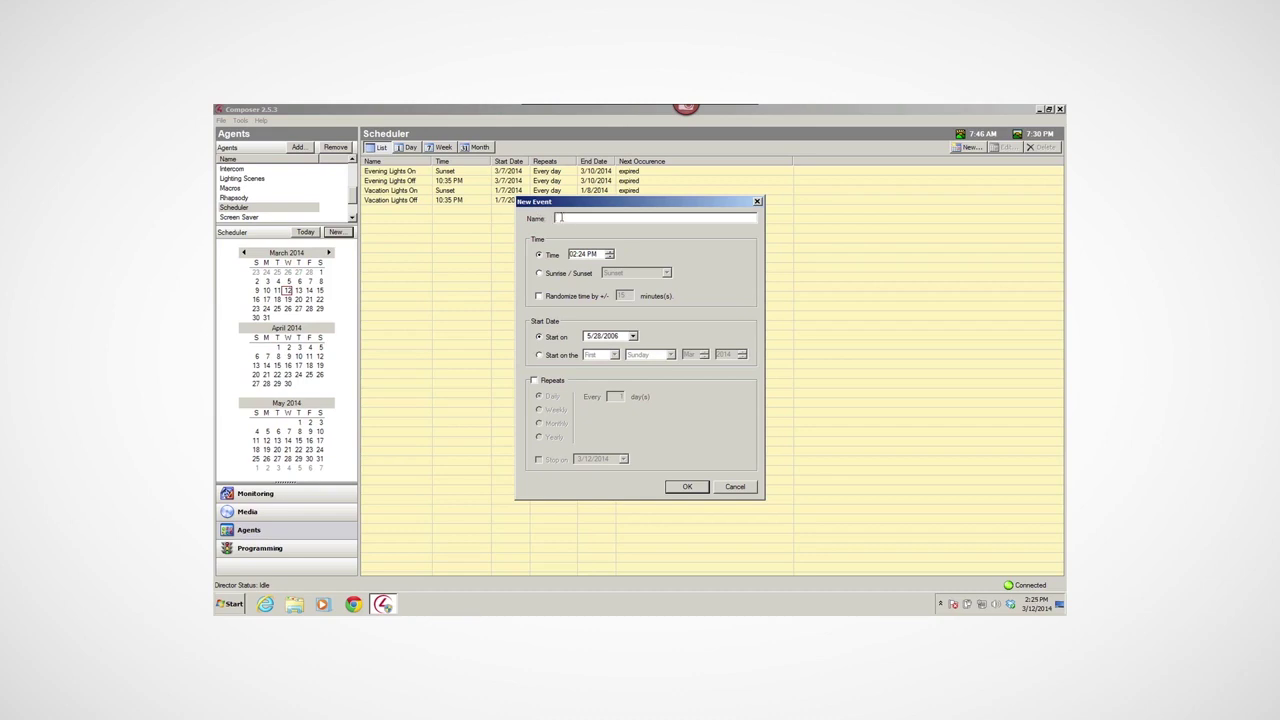
text(House Lights)
click(540, 274)
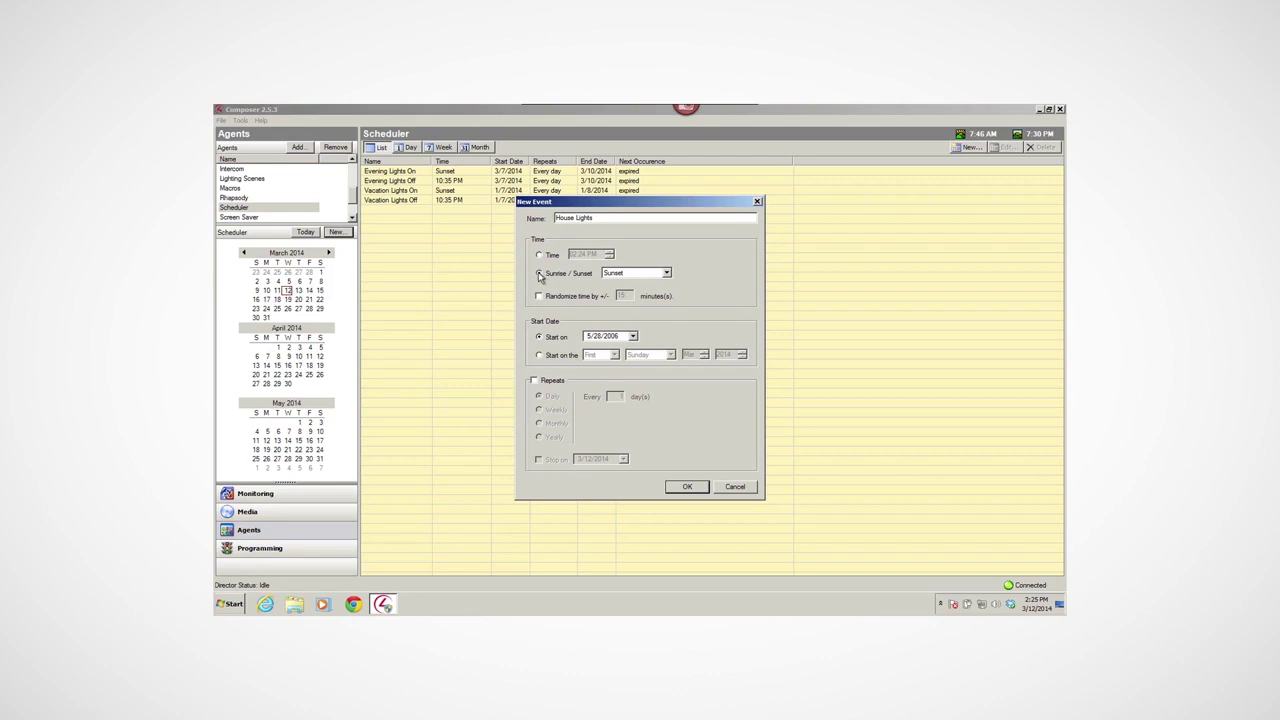
click(539, 297)
Set the House Lights event to start on 3/12/2014 and repeat daily, and save it to the schedule.
click(540, 356)
click(539, 339)
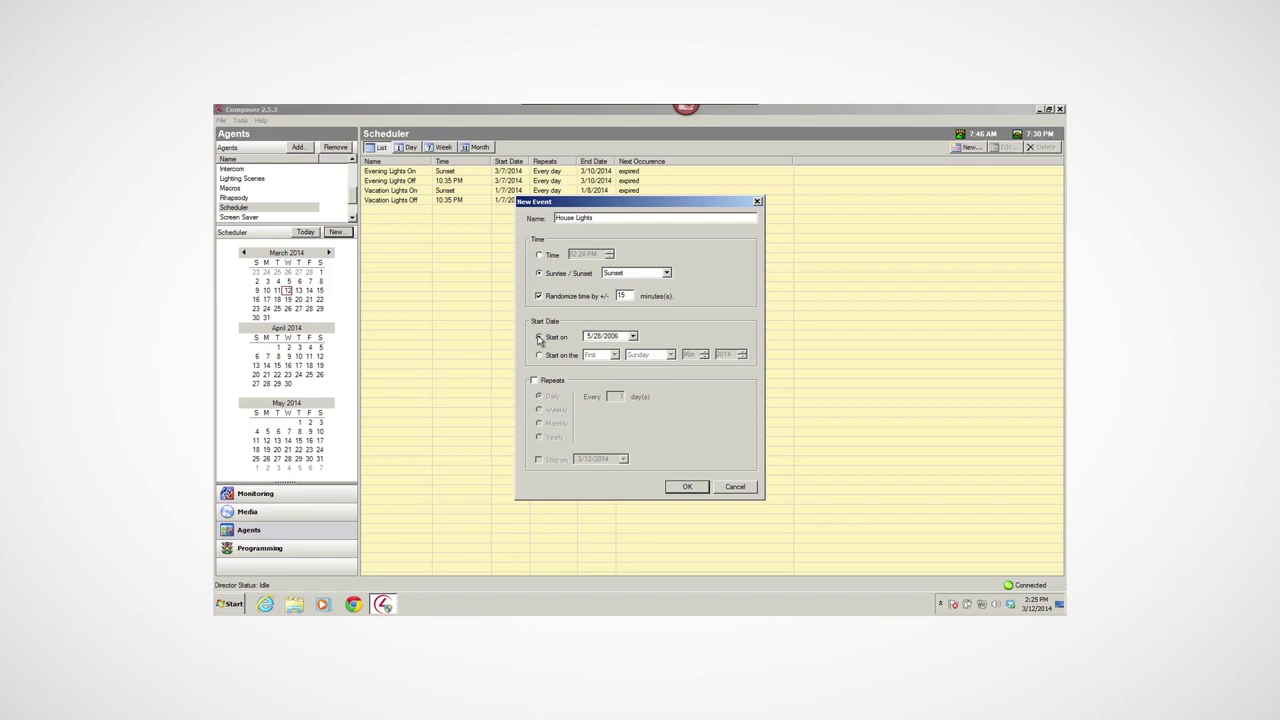
click(633, 337)
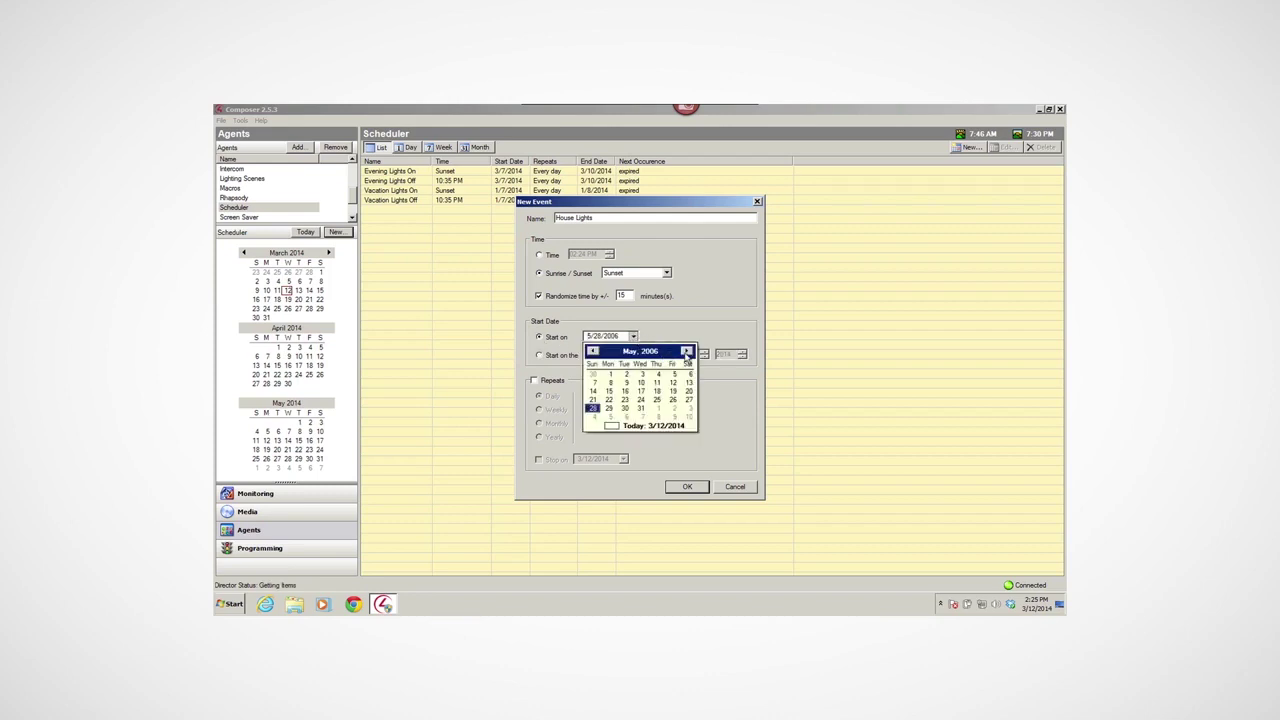
click(614, 426)
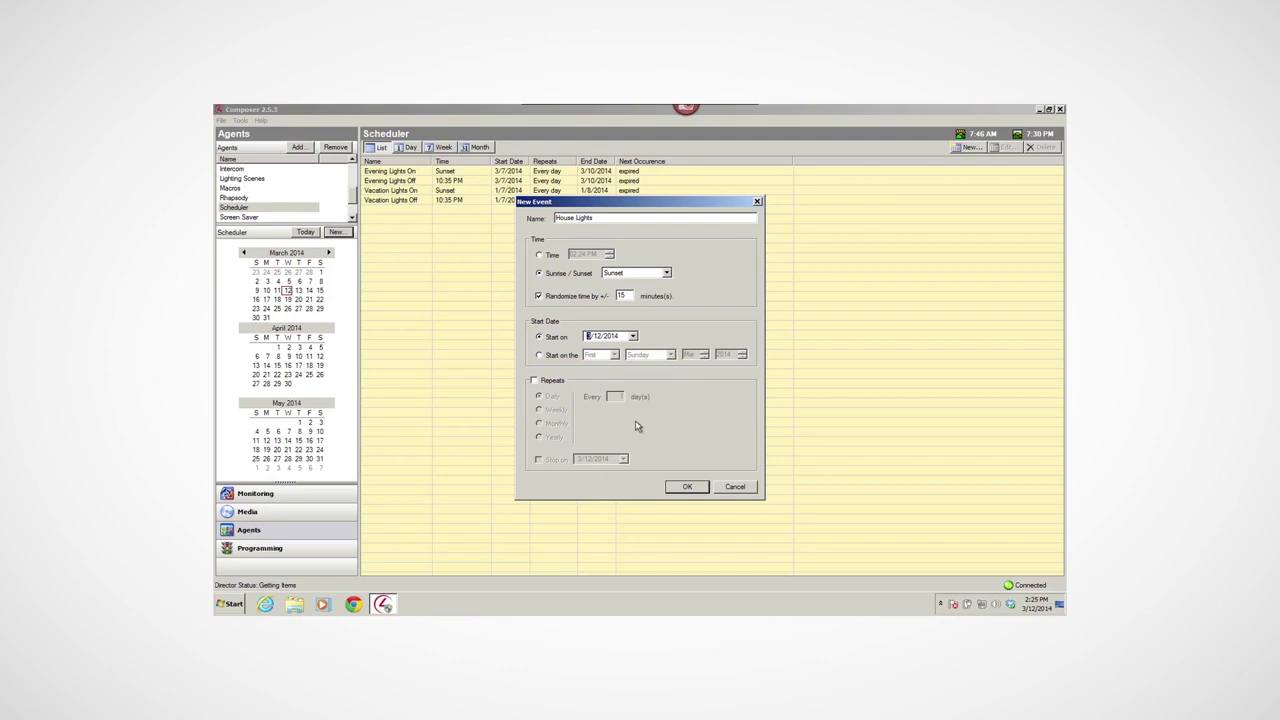
click(534, 381)
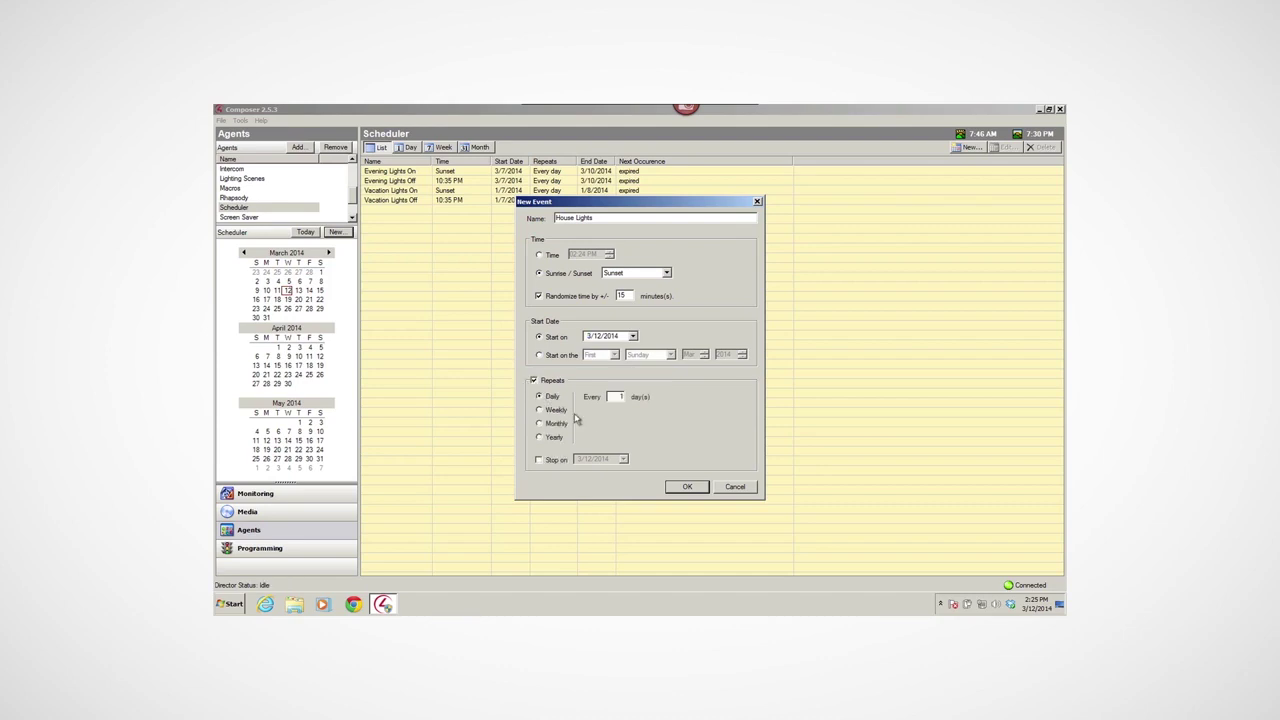
click(541, 398)
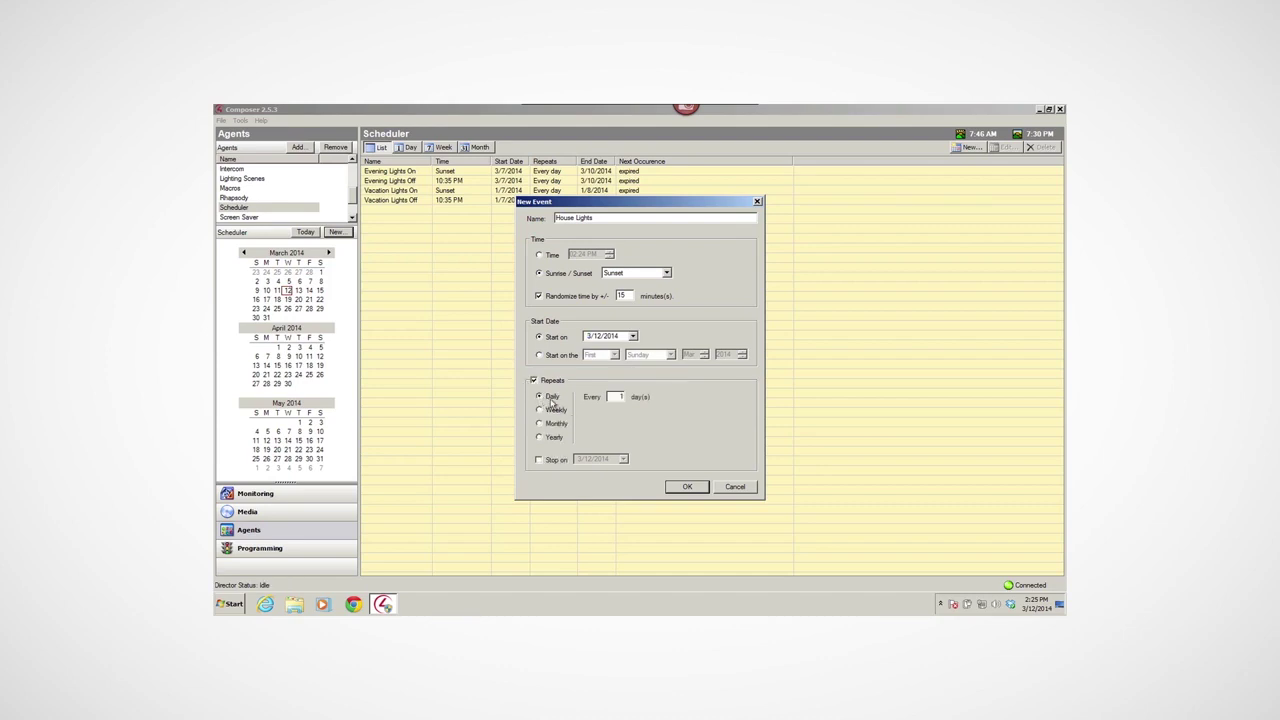
click(685, 488)
click(381, 211)
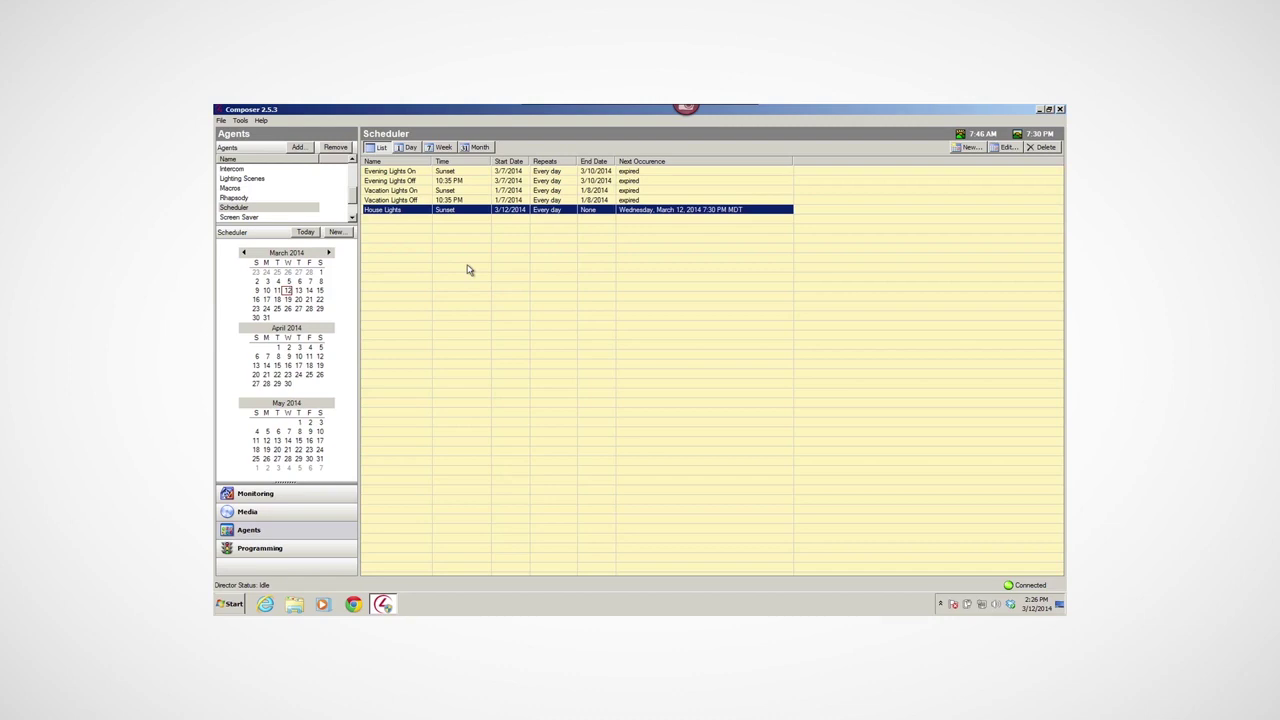
Switch to Programming and open the script for the Scheduler's House Lights event.
click(265, 550)
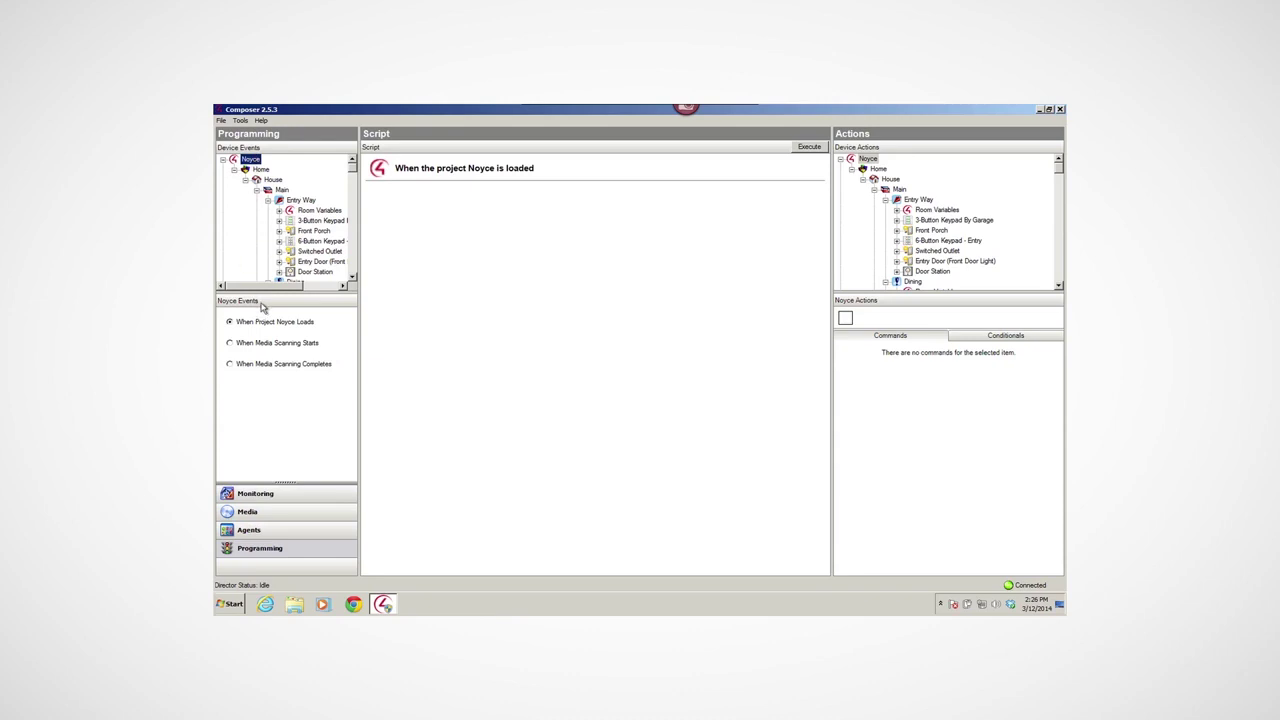
drag(352, 166, 352, 272)
click(254, 221)
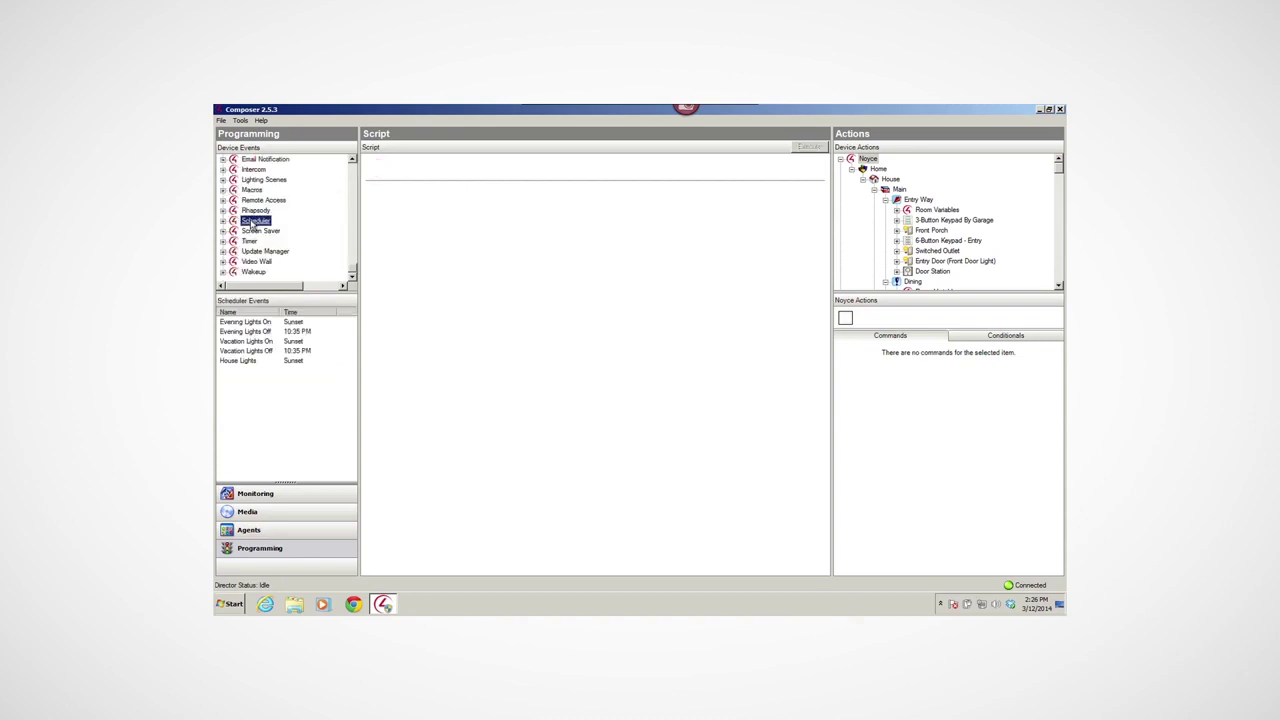
click(246, 362)
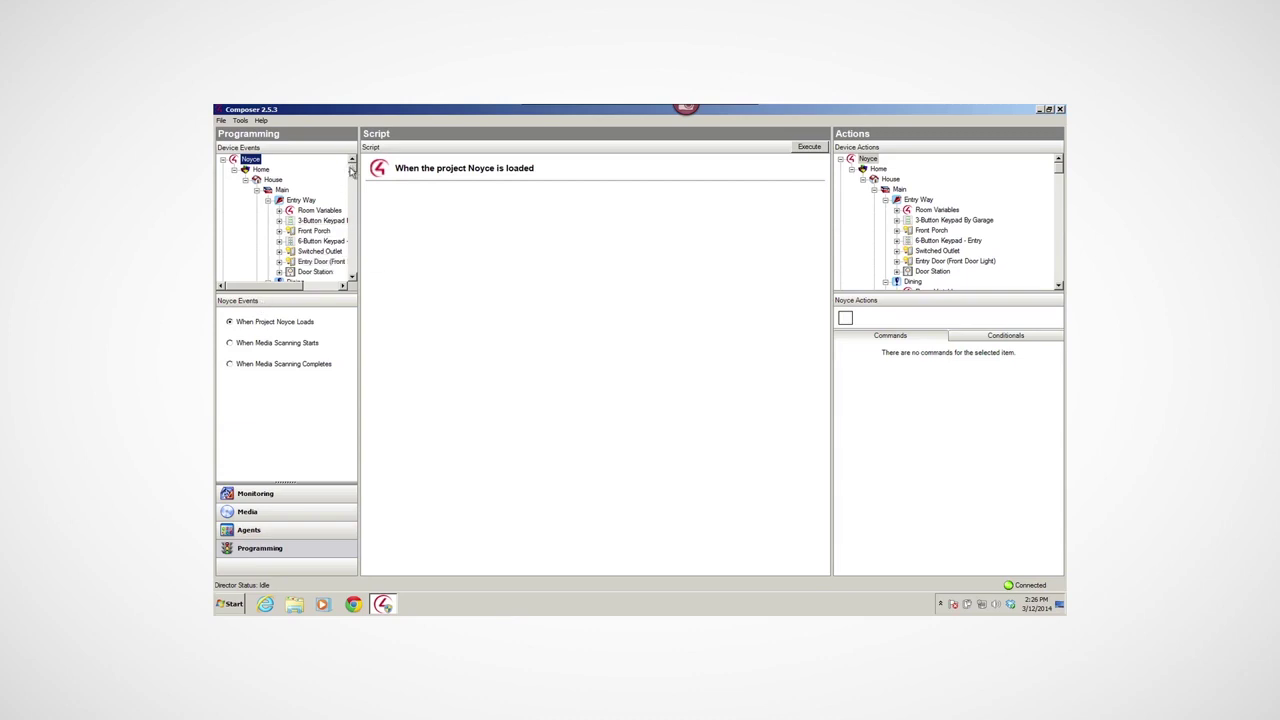
drag(351, 171, 351, 276)
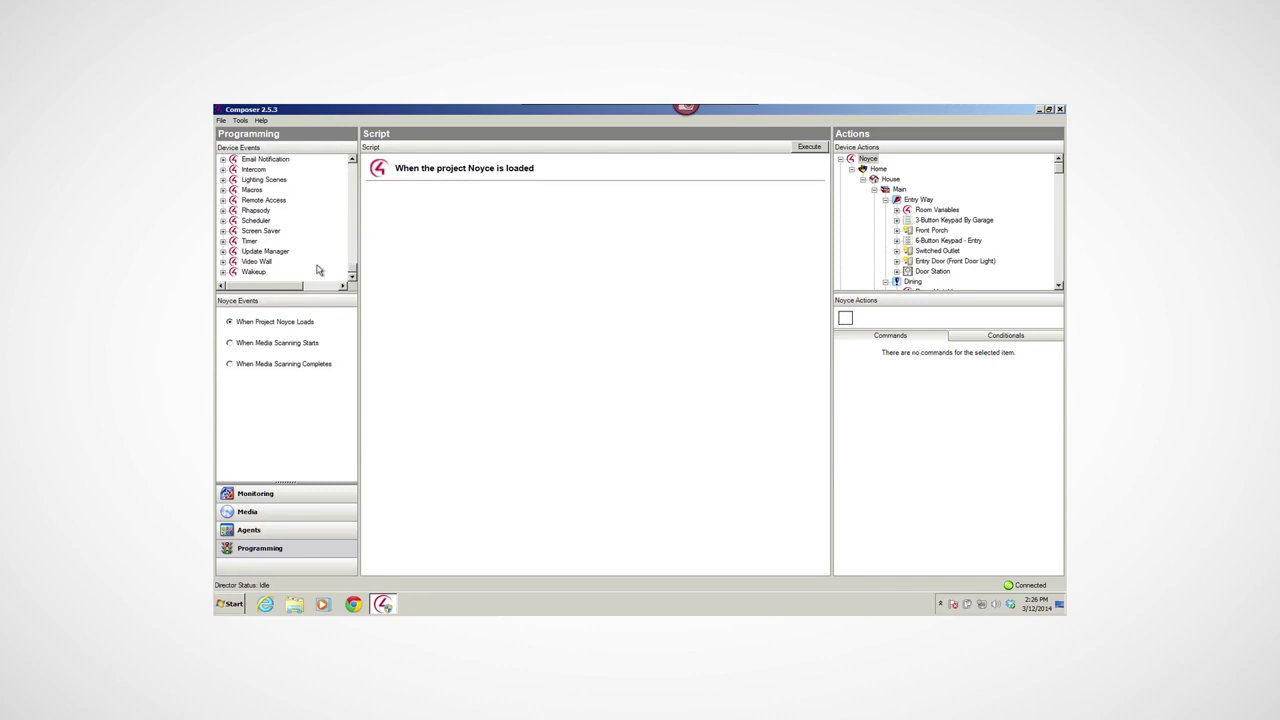
click(254, 221)
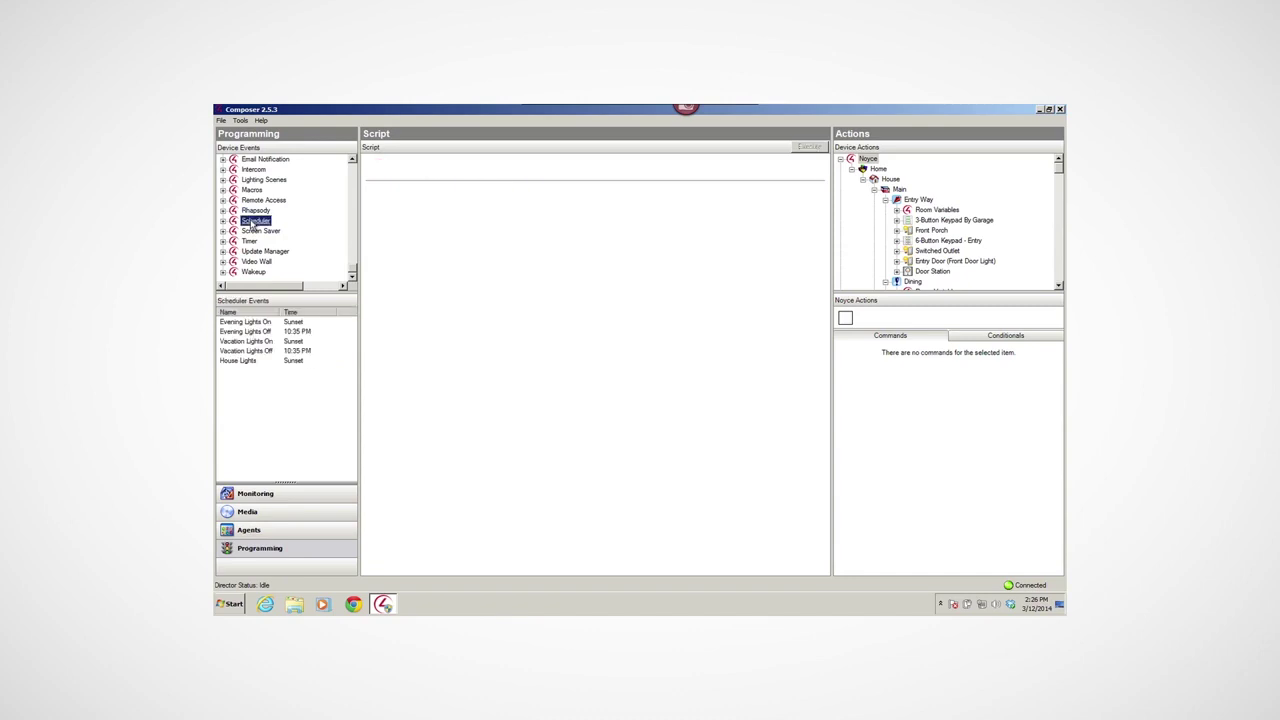
click(246, 364)
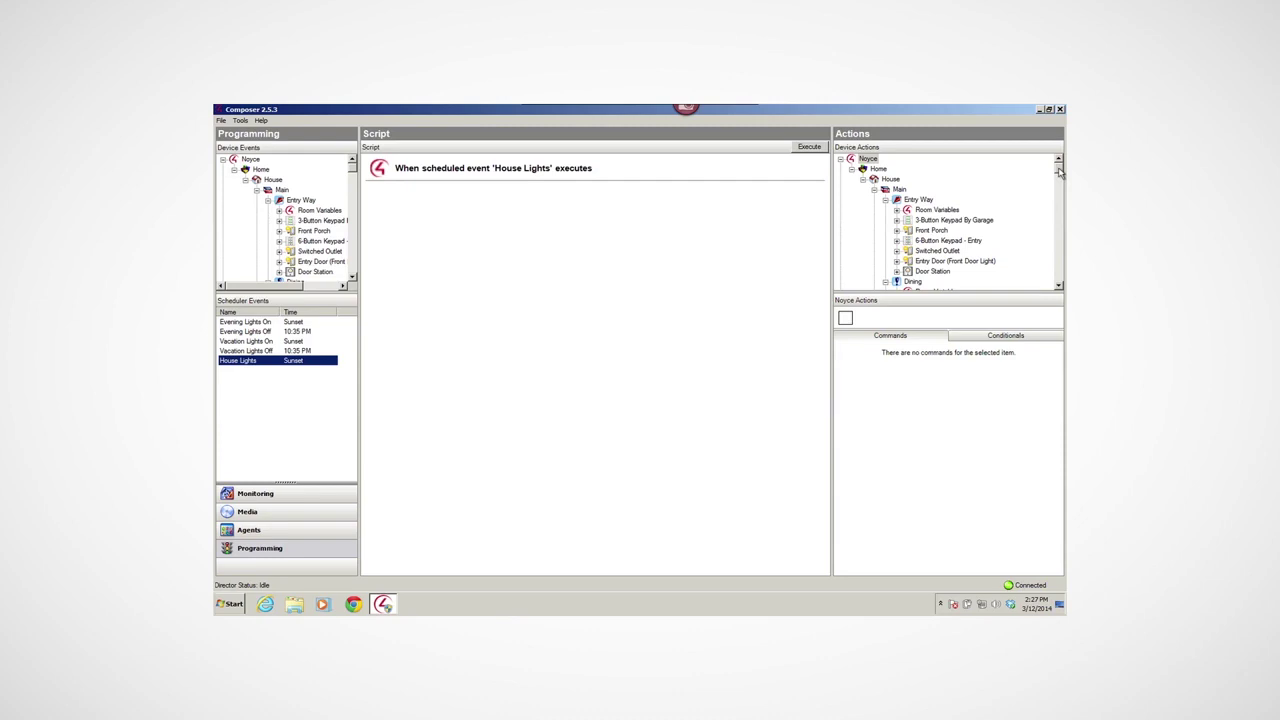
Add a conditional to the House Lights script that checks whether the Vacation variable is True.
drag(1060, 176, 1058, 243)
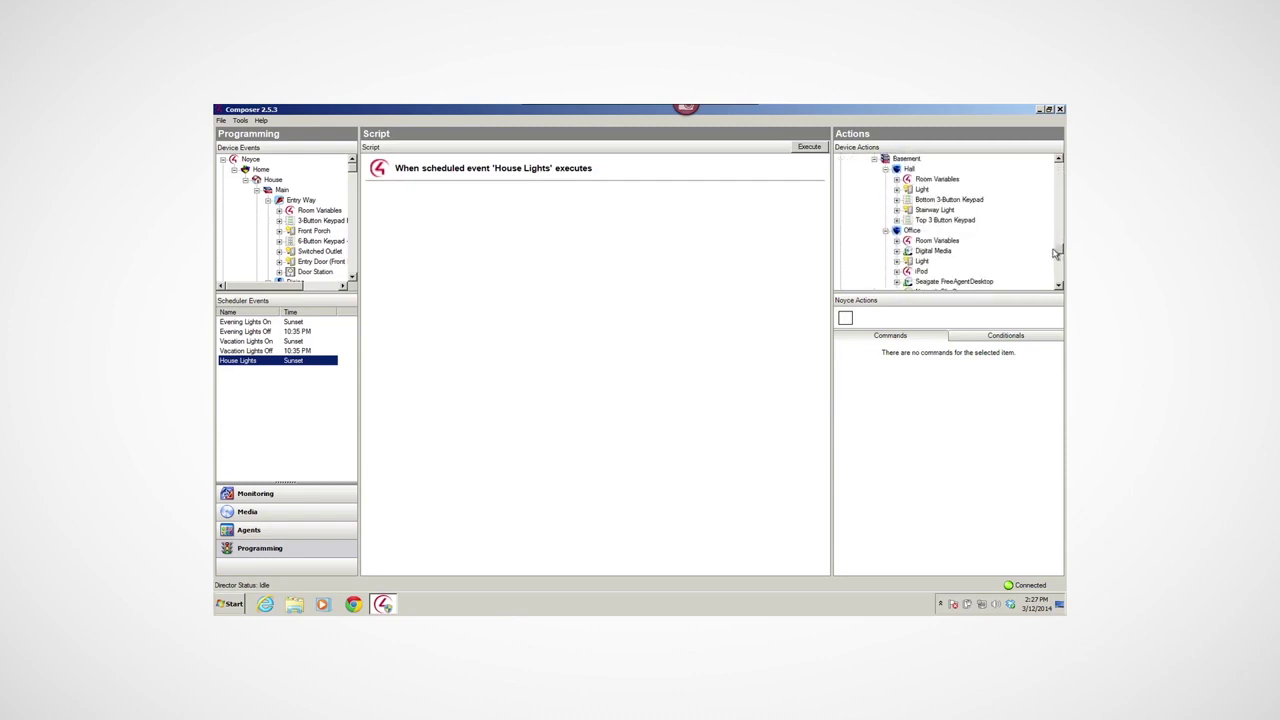
drag(1056, 253, 1056, 273)
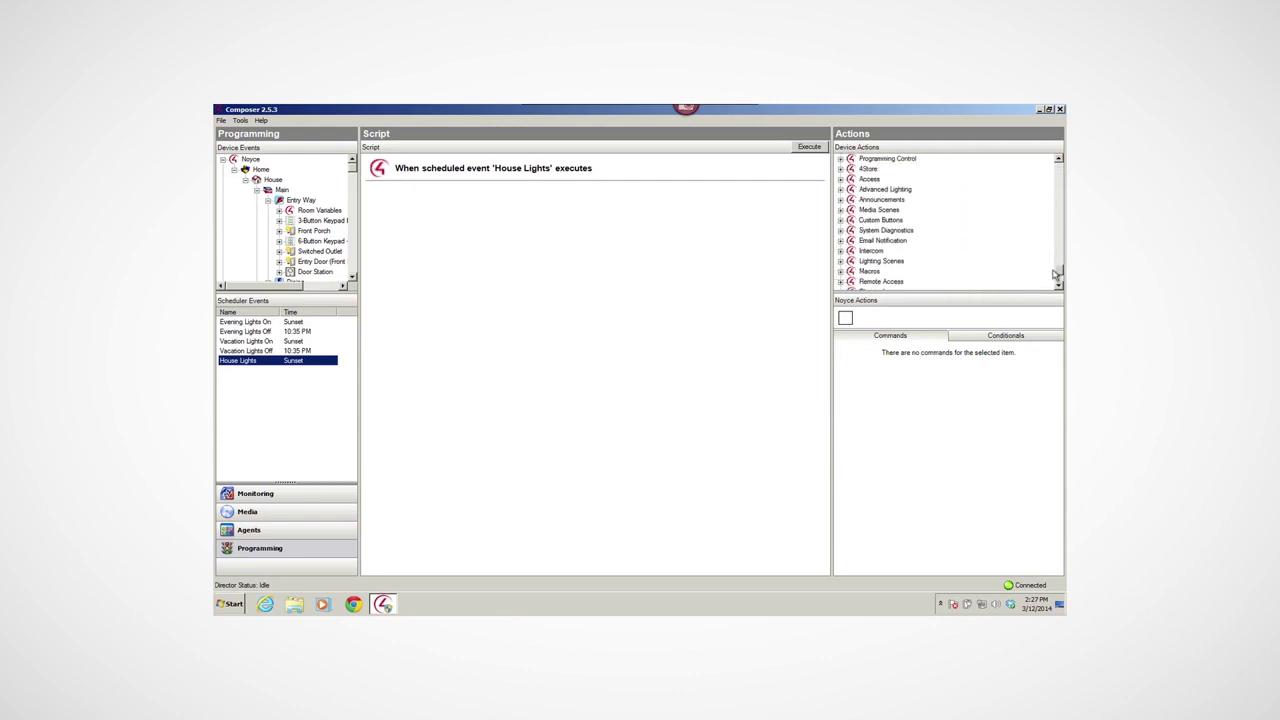
scroll(1055, 273, up, 2)
click(870, 200)
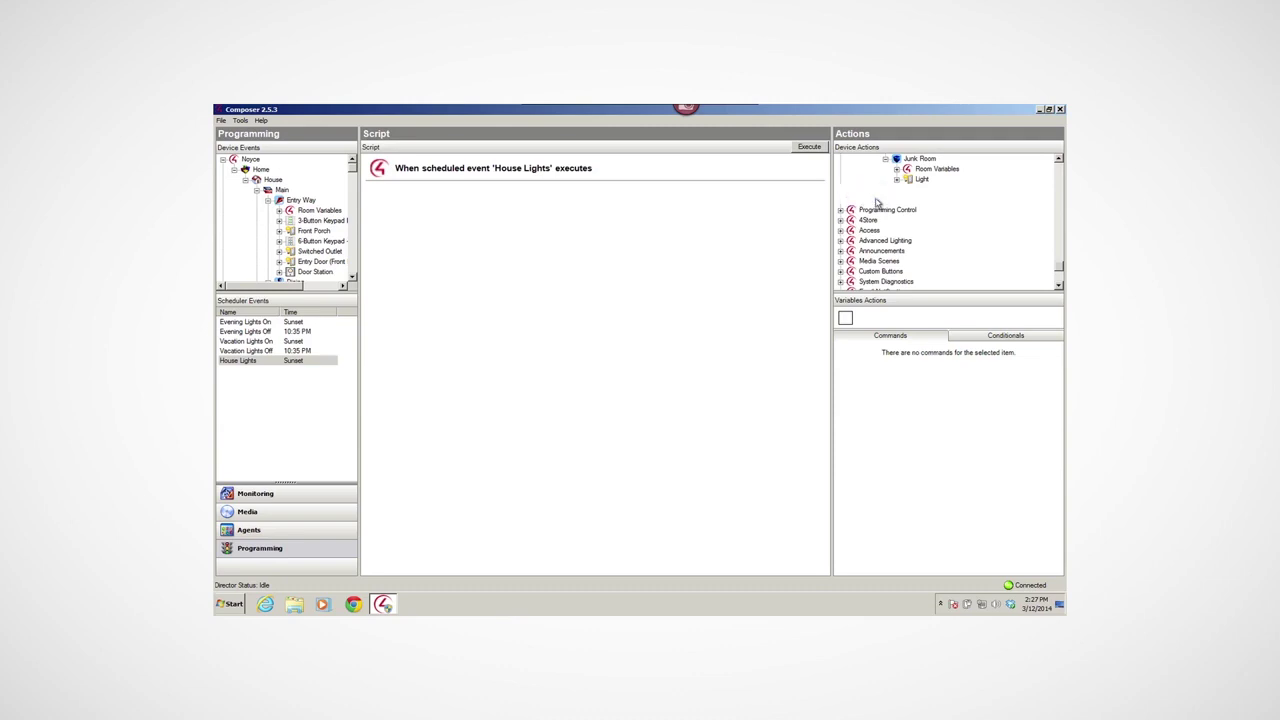
click(995, 337)
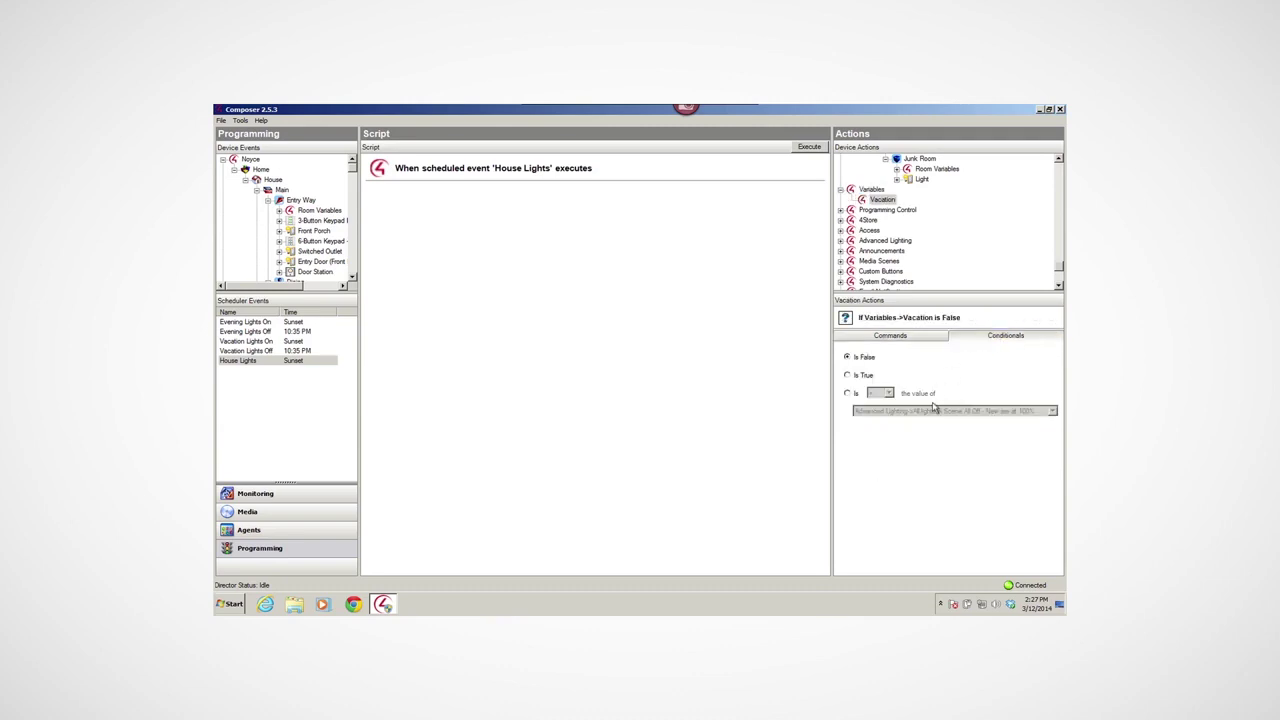
click(848, 377)
drag(818, 318, 456, 236)
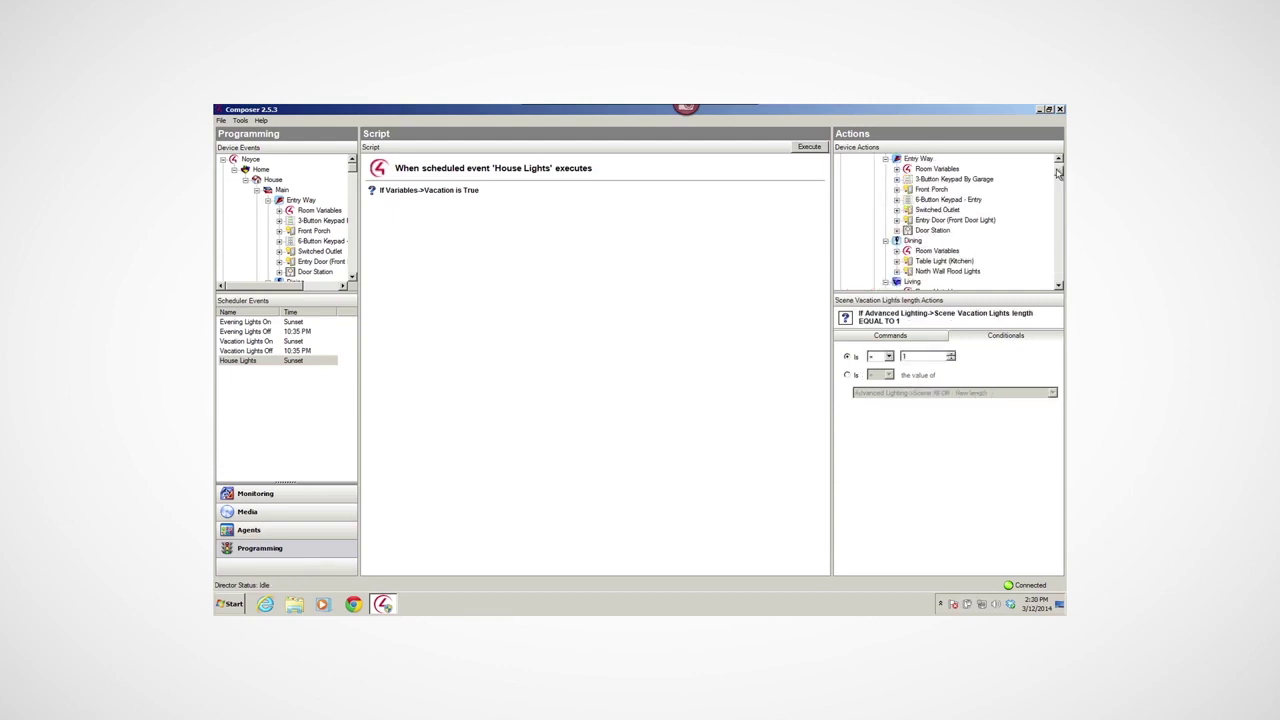
Add a command that turns on the Entry Way Front Porch light and nest it under the Vacation is True conditional.
scroll(1058, 163, up, 5)
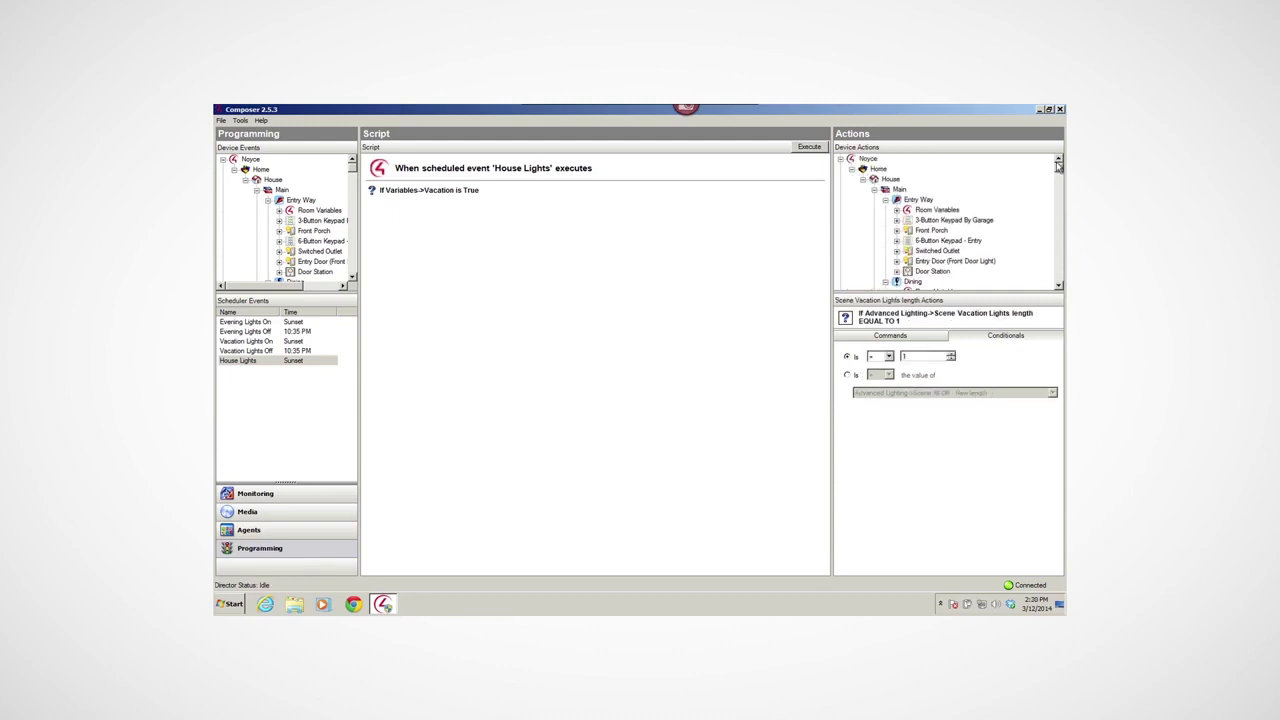
scroll(1058, 168, down, 2)
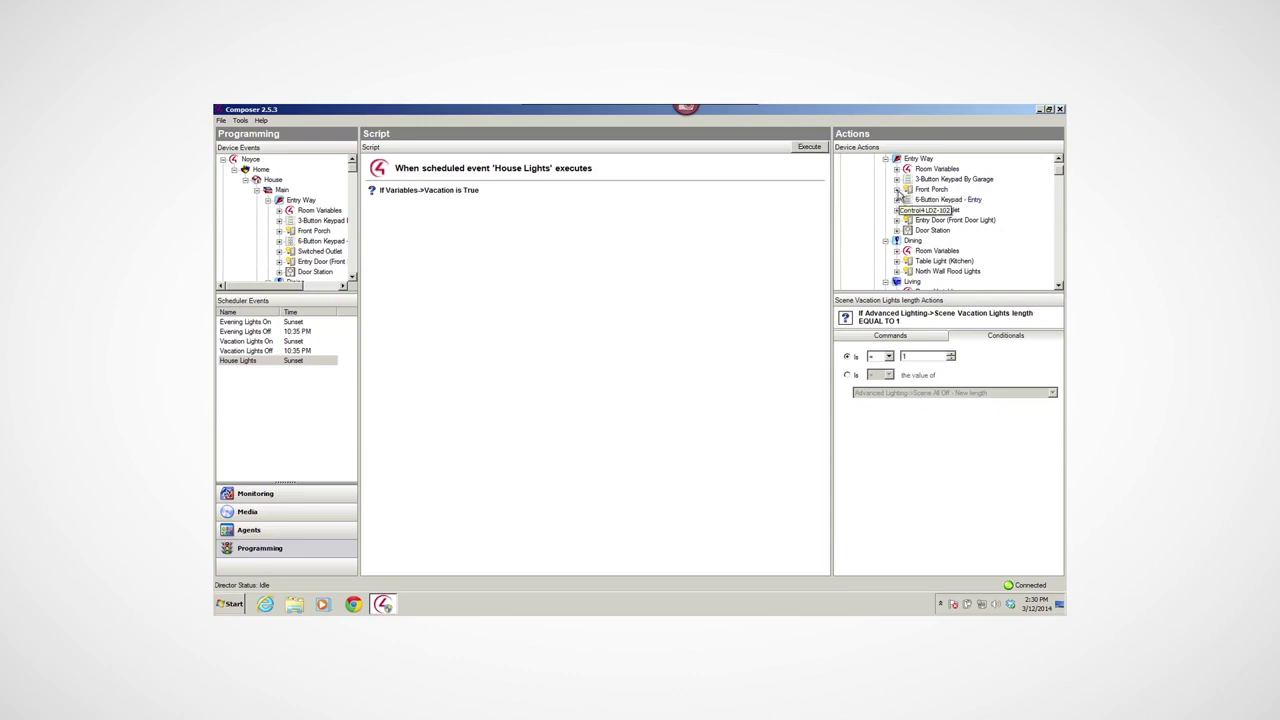
click(897, 190)
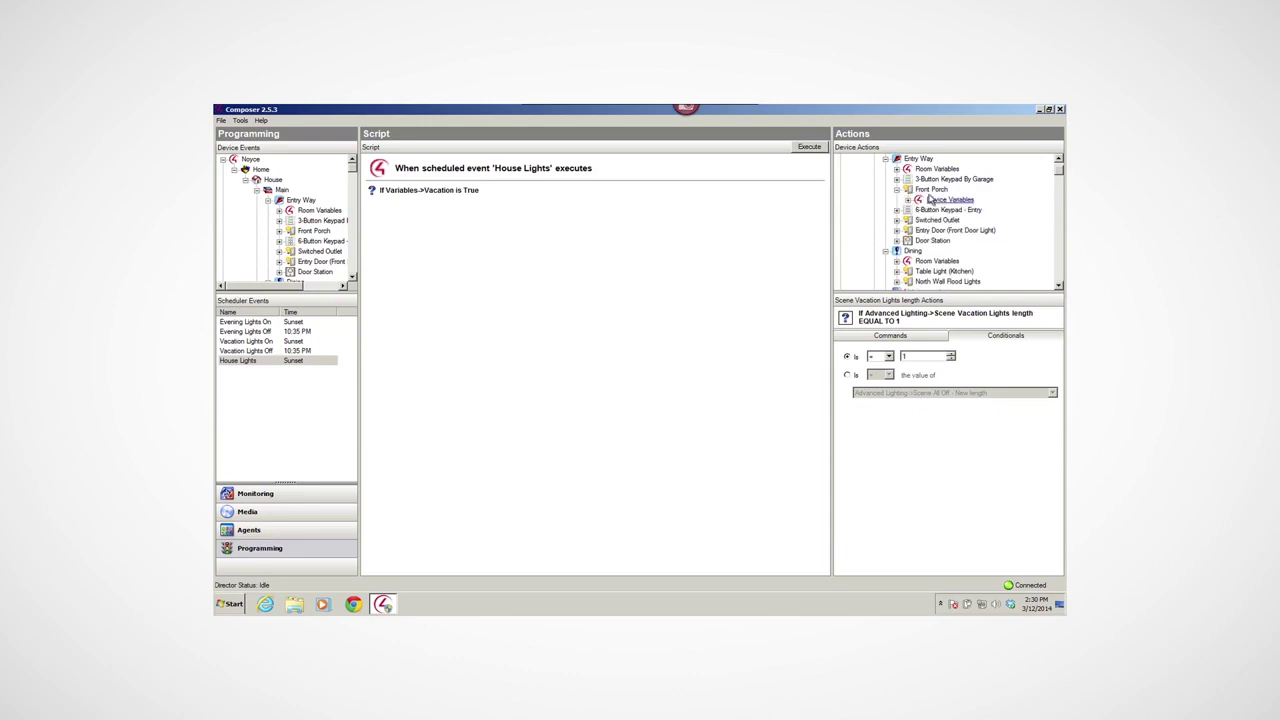
click(930, 189)
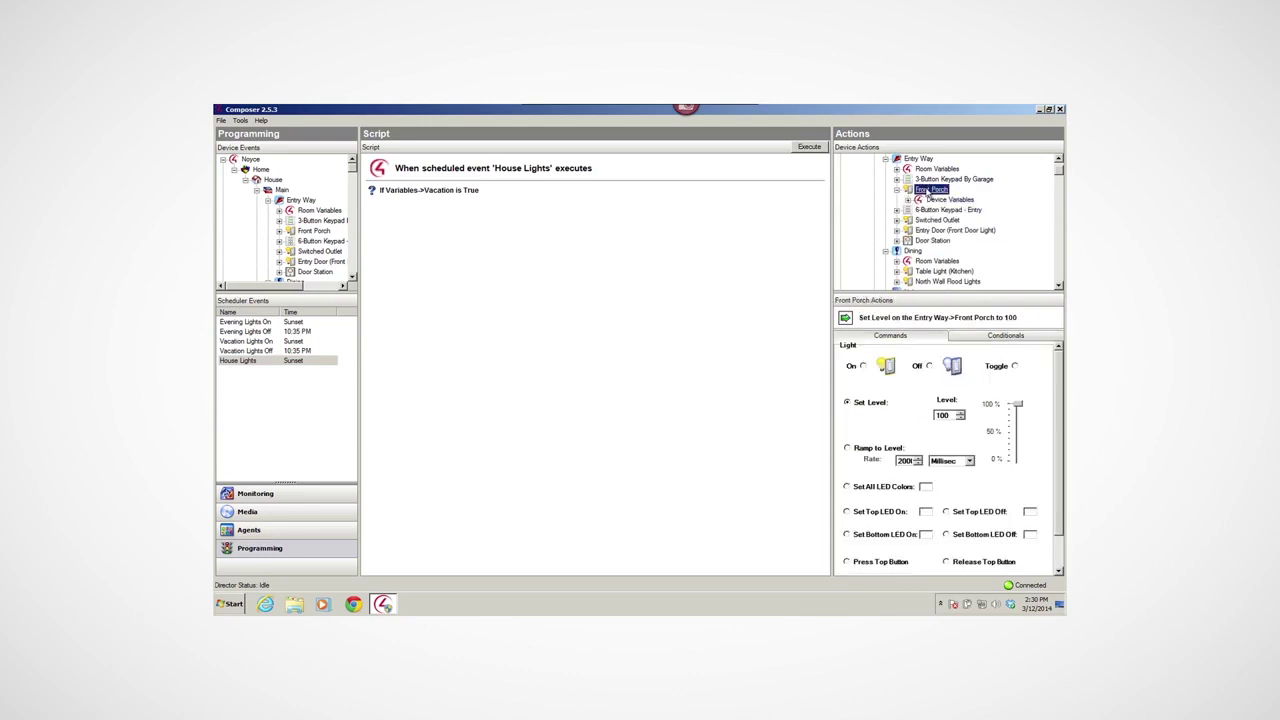
click(864, 367)
click(864, 367)
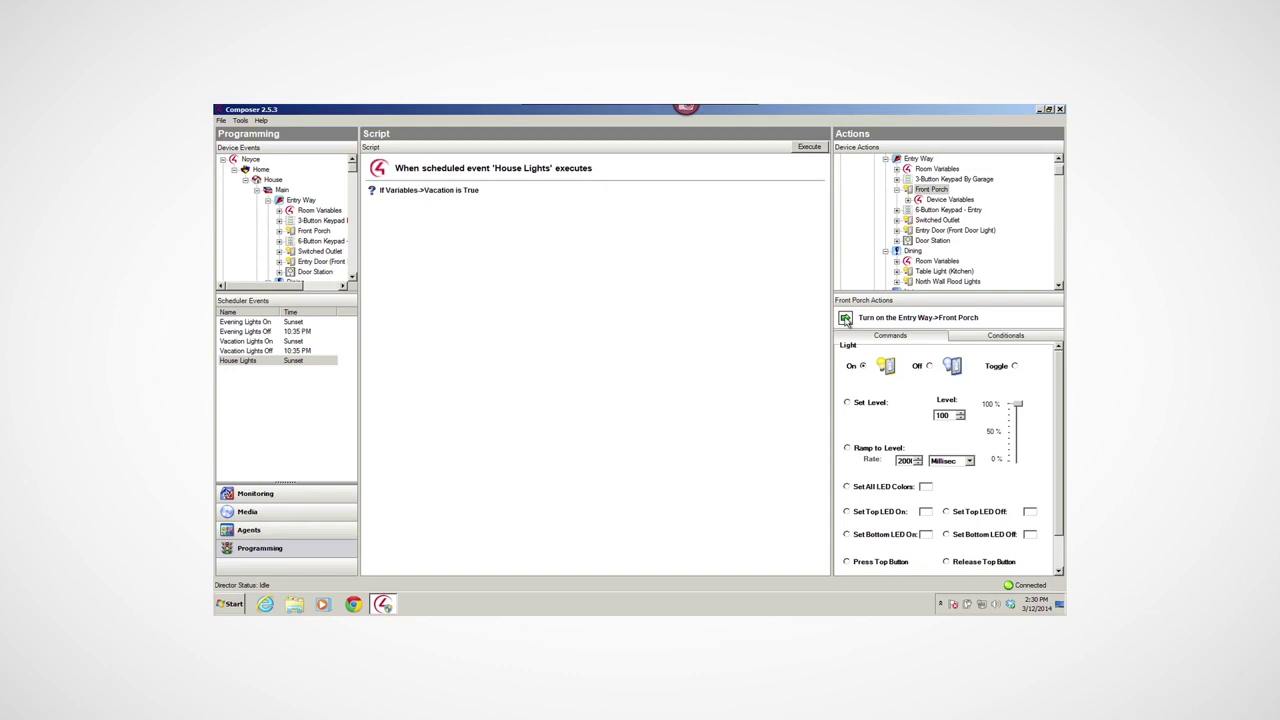
drag(846, 320, 518, 274)
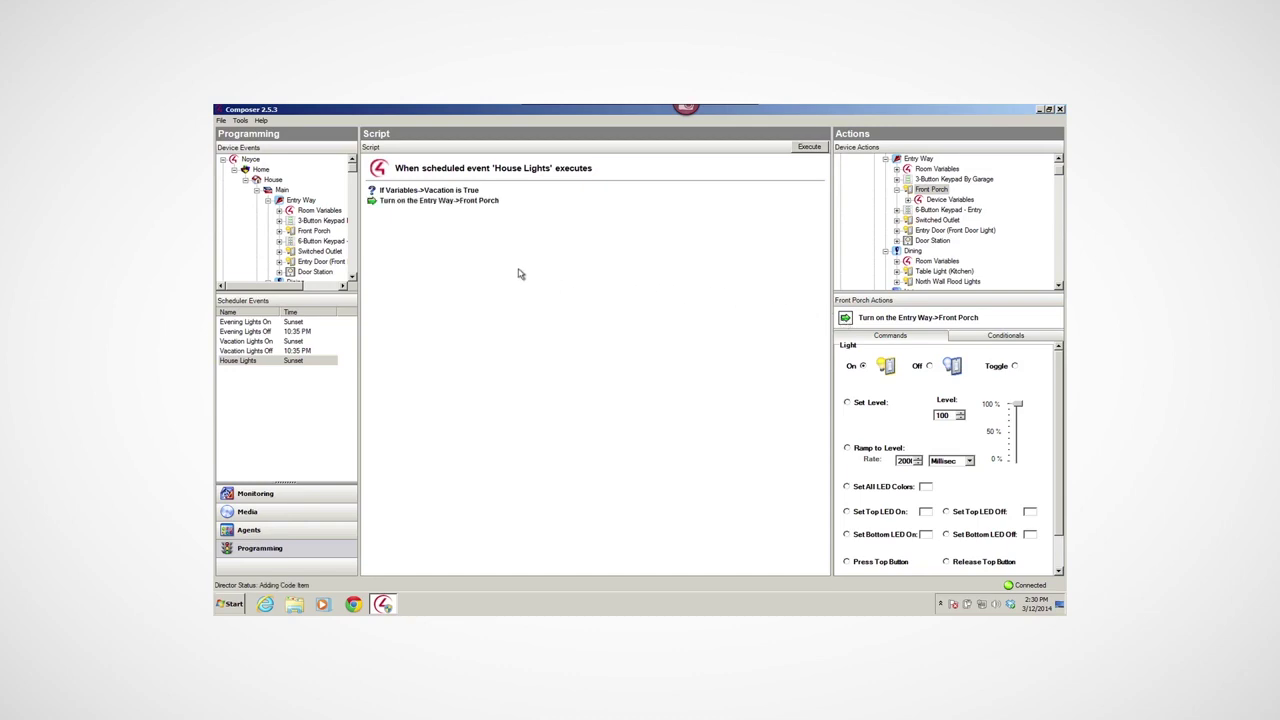
click(373, 202)
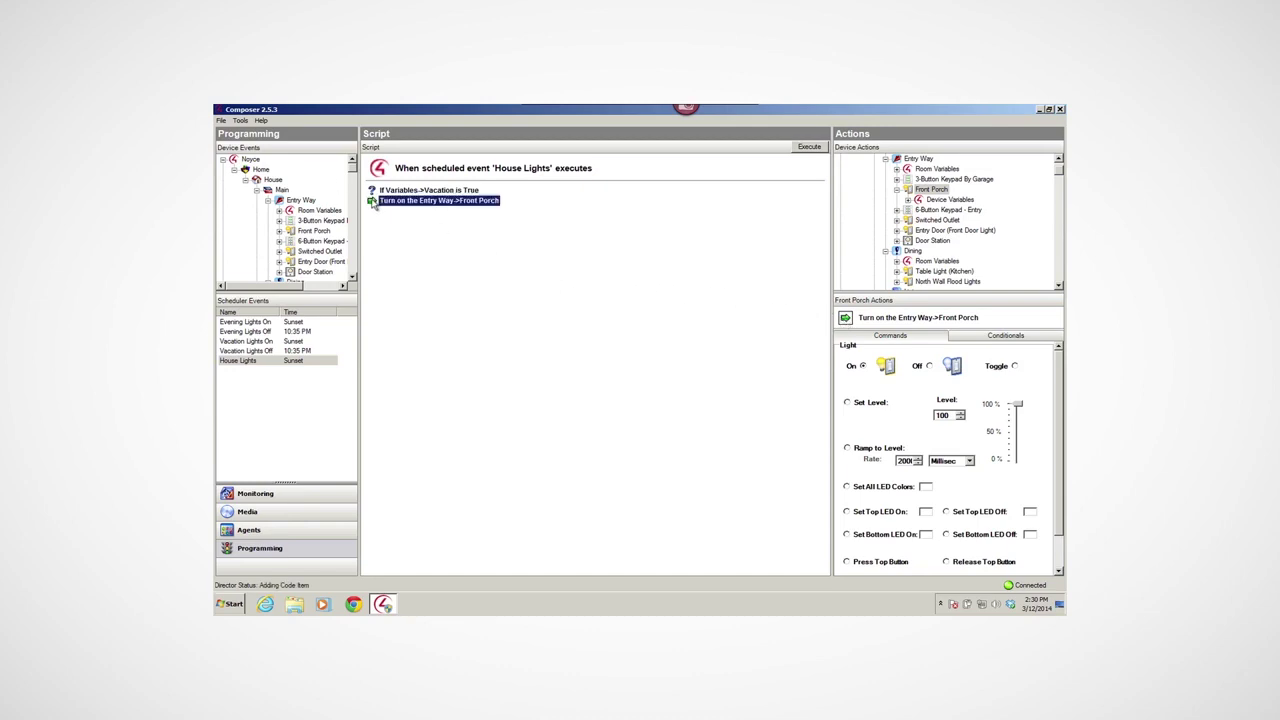
drag(373, 202, 382, 192)
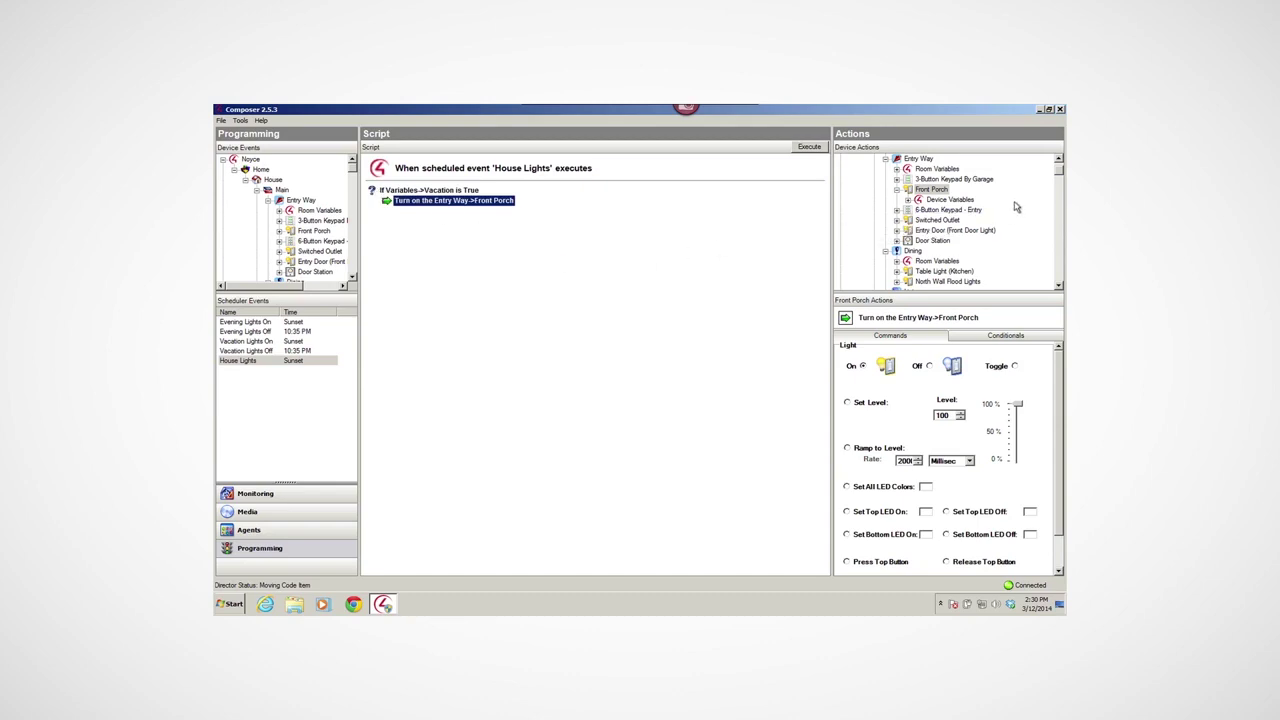
Add a command that turns on the Hall Light (Top Hall) under the Vacation is True conditional.
scroll(930, 172, down, 10)
click(930, 170)
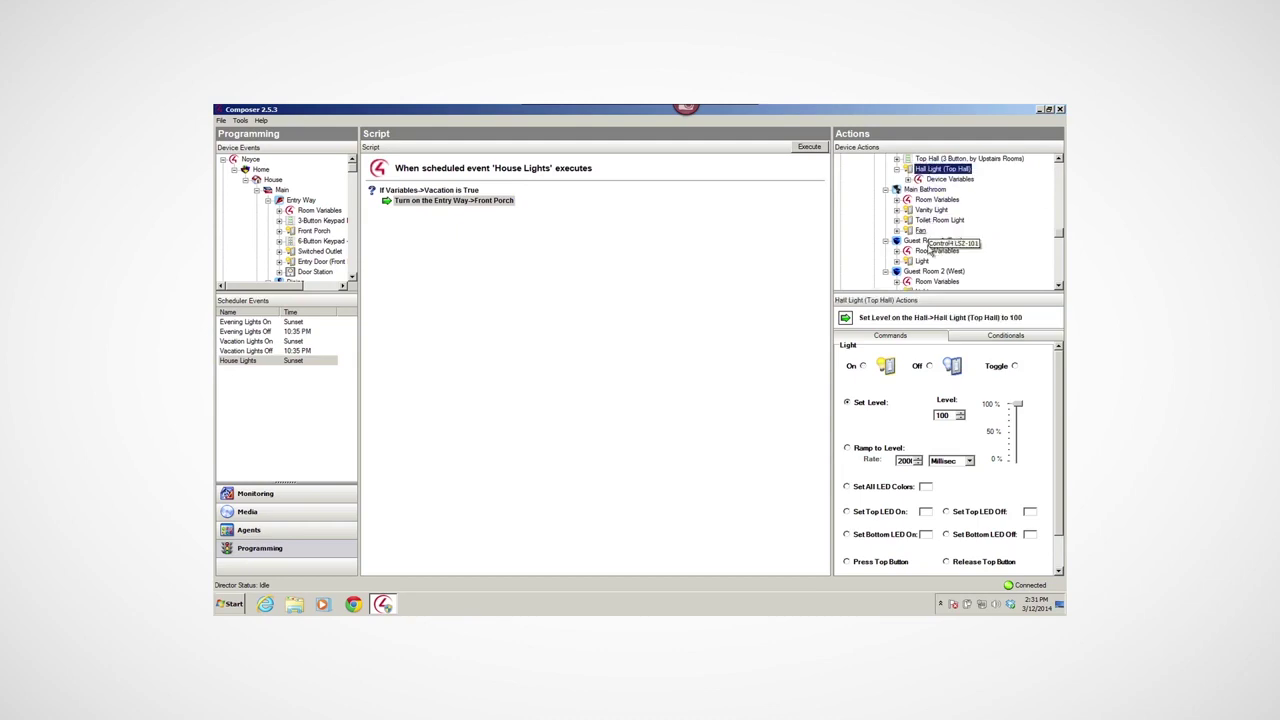
click(863, 366)
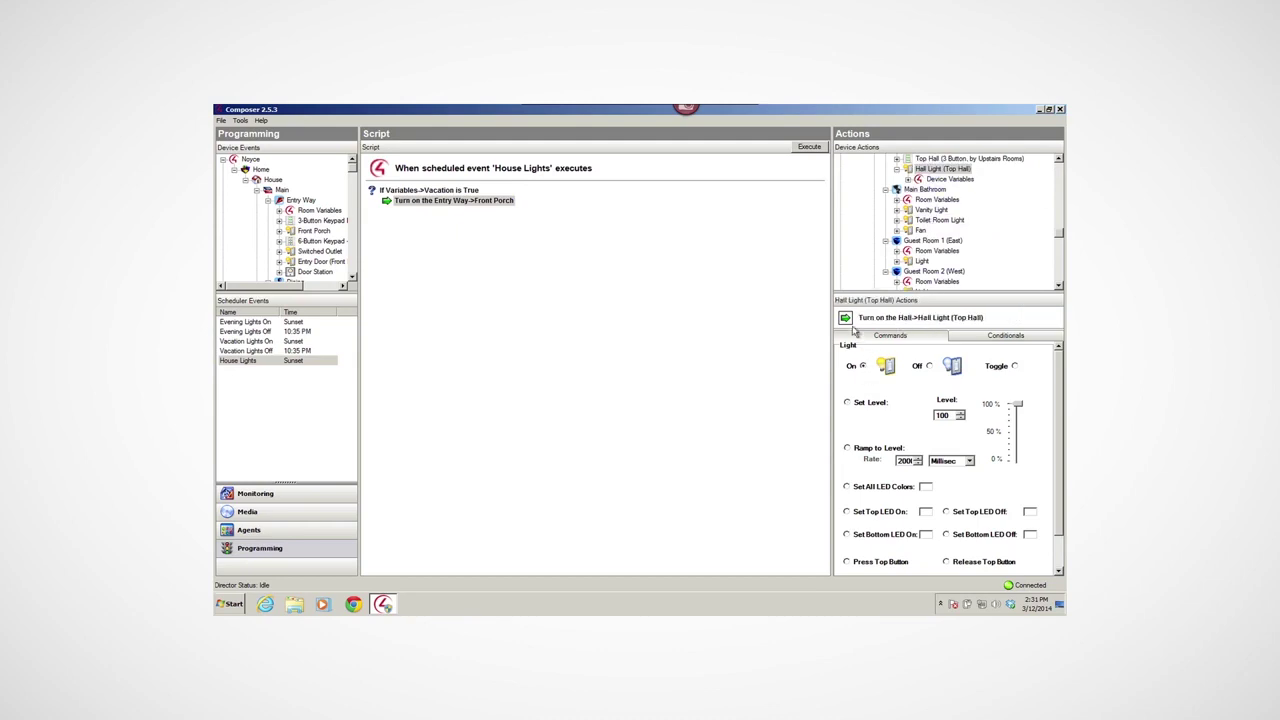
drag(848, 320, 390, 196)
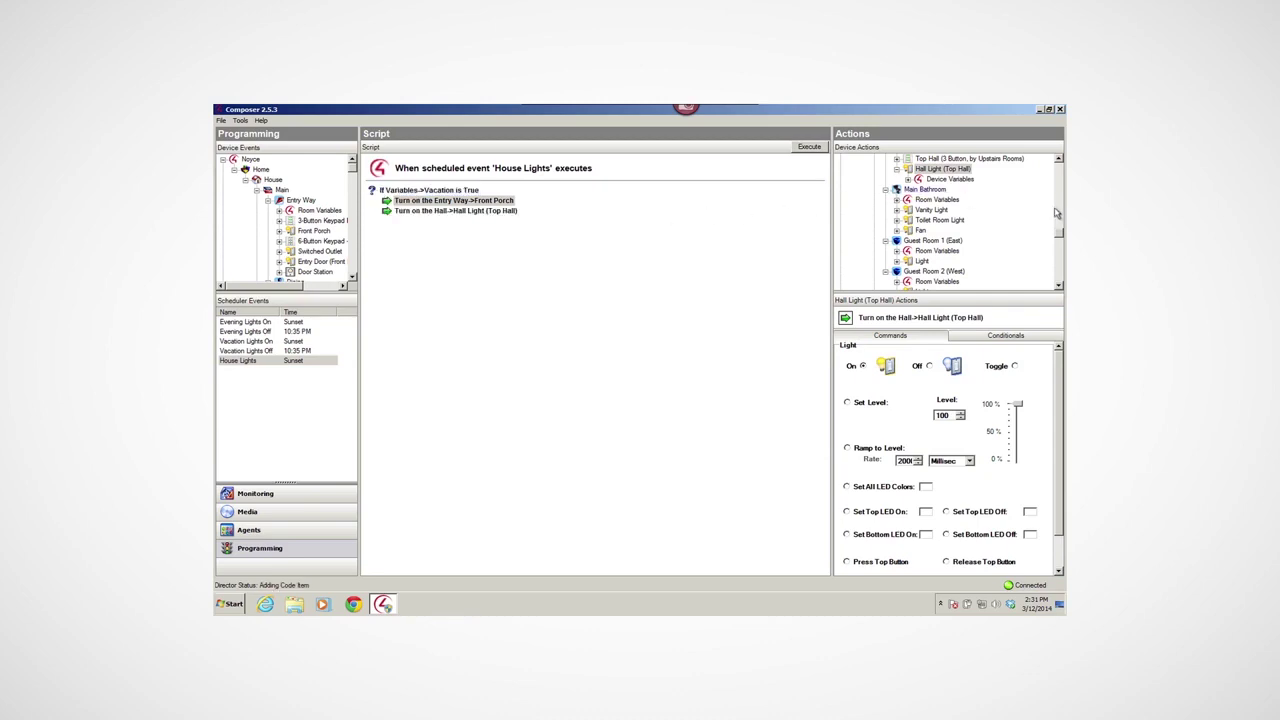
Add a command that turns on the Guest Room 2 (West) light under the Vacation is True conditional.
drag(1060, 236, 1060, 236)
drag(1060, 236, 1060, 239)
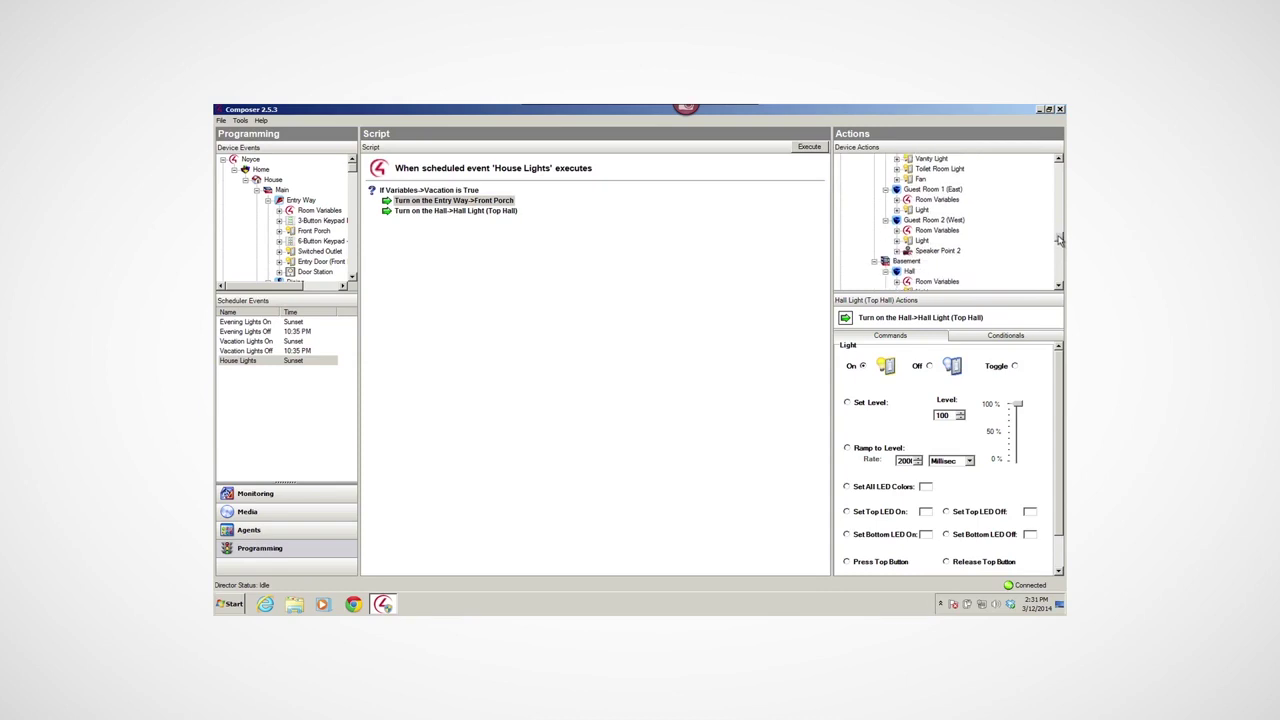
click(918, 241)
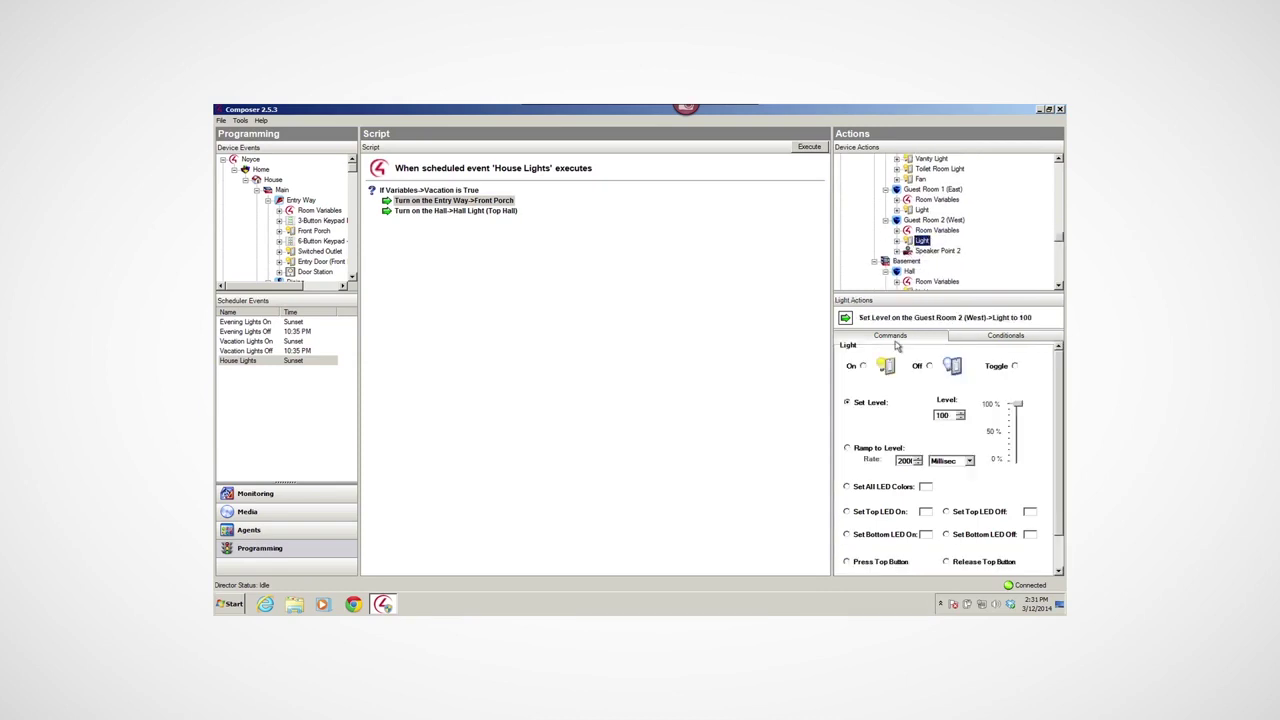
click(863, 366)
drag(844, 319, 378, 203)
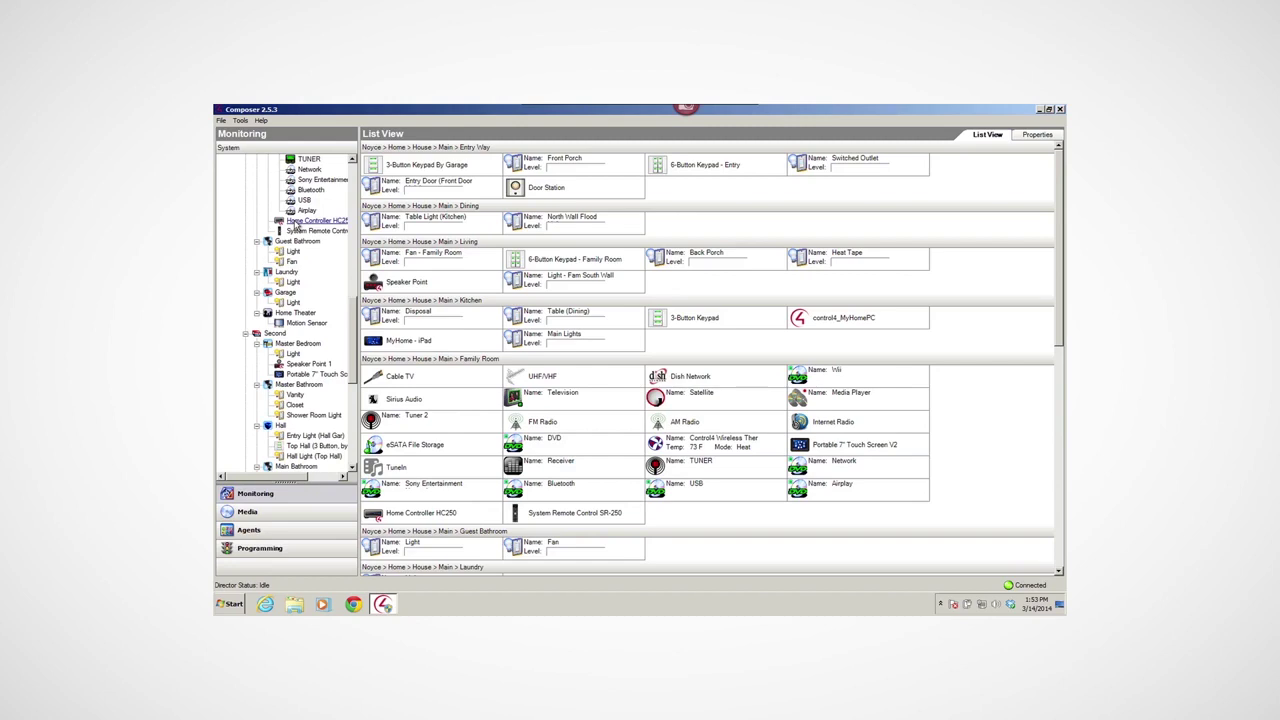
Look up the Home Theater's Motion Sensor in the system devices and view the Intruder template of the Email Notification agent.
scroll(297, 340, up, 1)
click(297, 354)
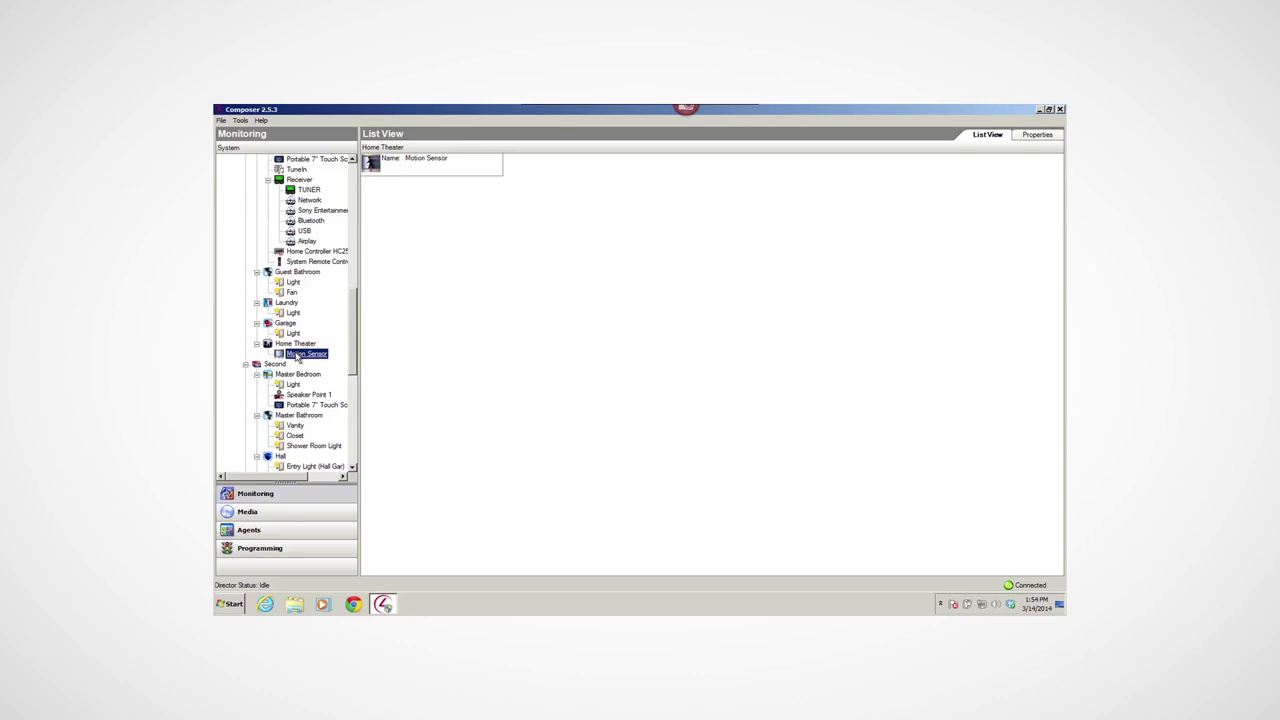
click(289, 532)
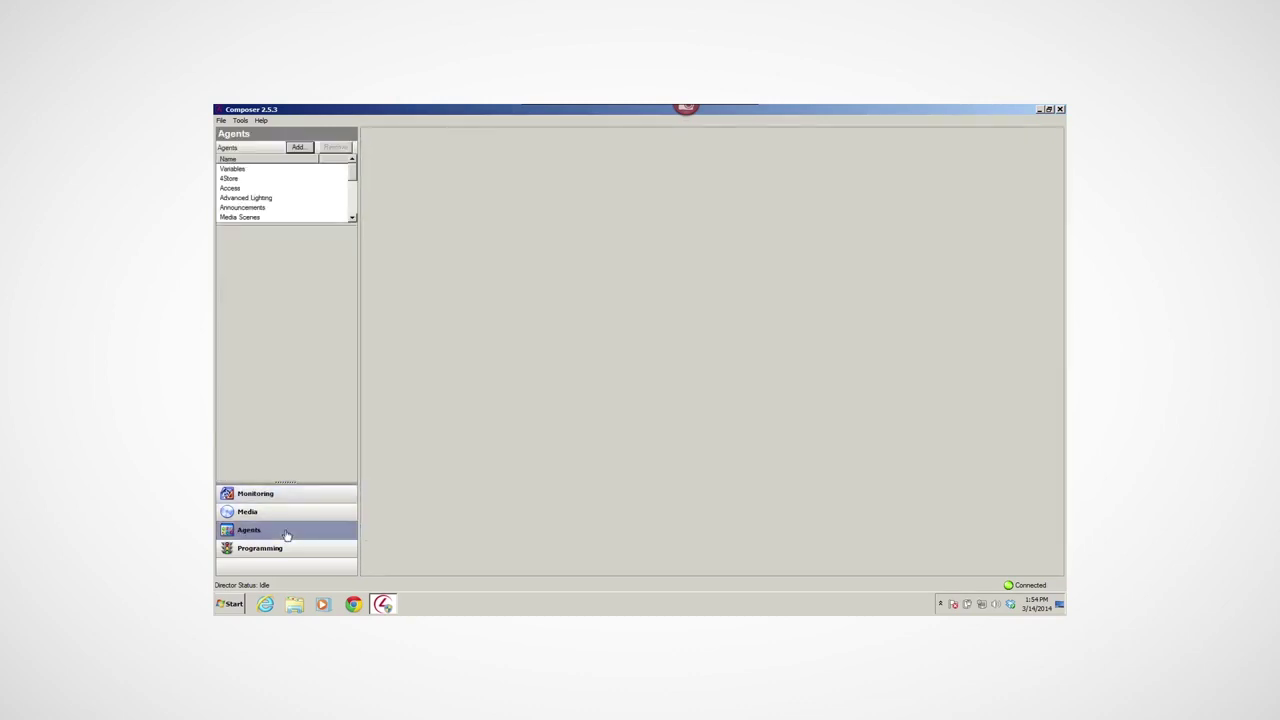
drag(354, 174, 354, 190)
click(254, 190)
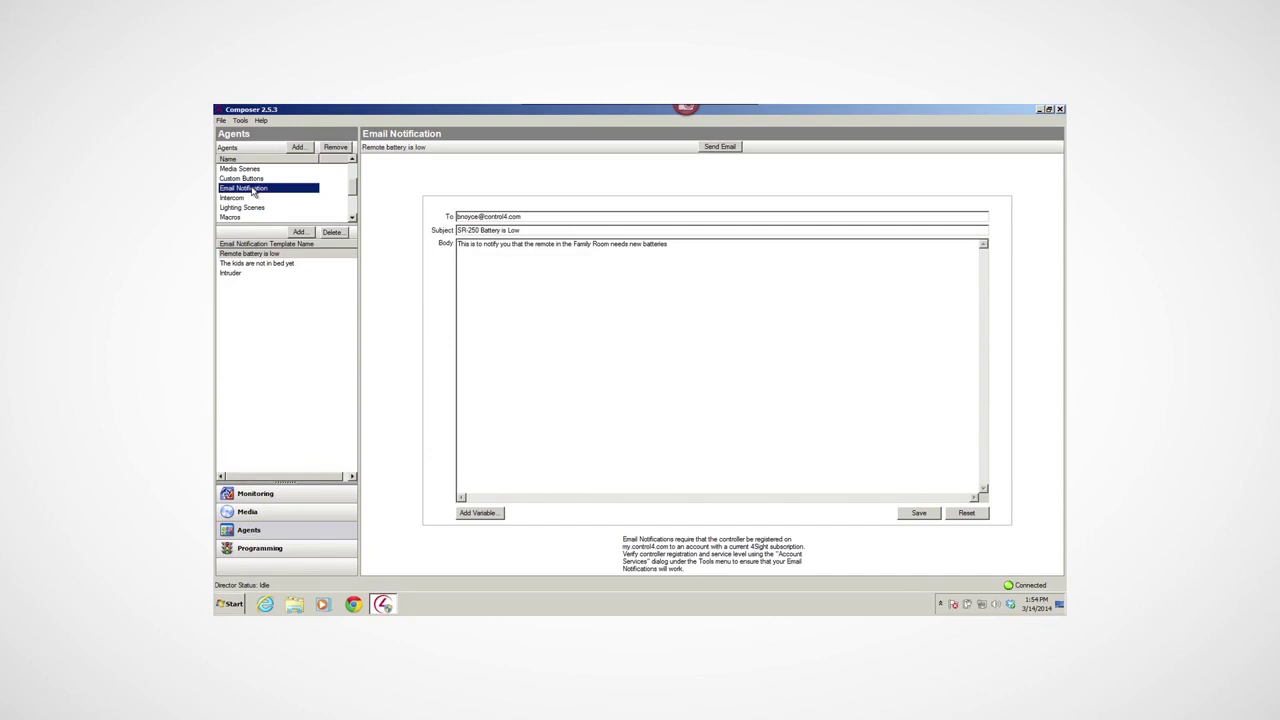
click(233, 275)
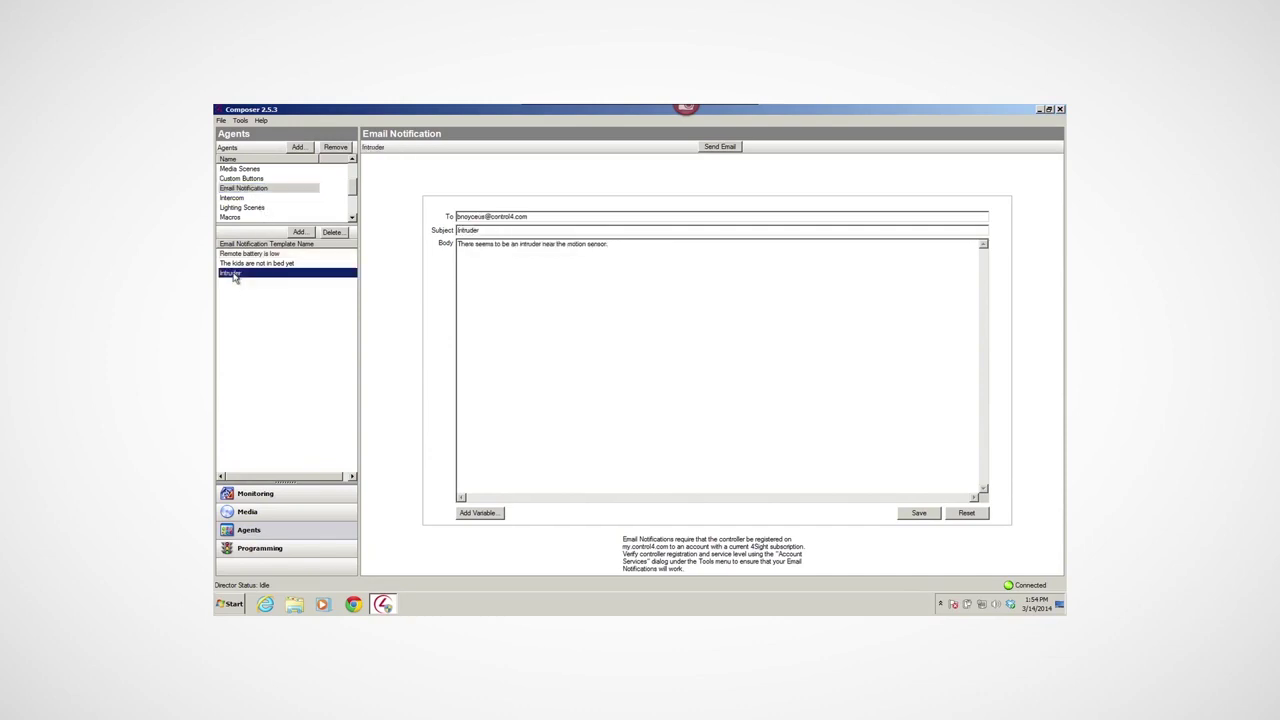
Switch to Programming and add a Vacation is True conditional to the script for the Home Theater Motion Sensor sensing motion.
click(277, 551)
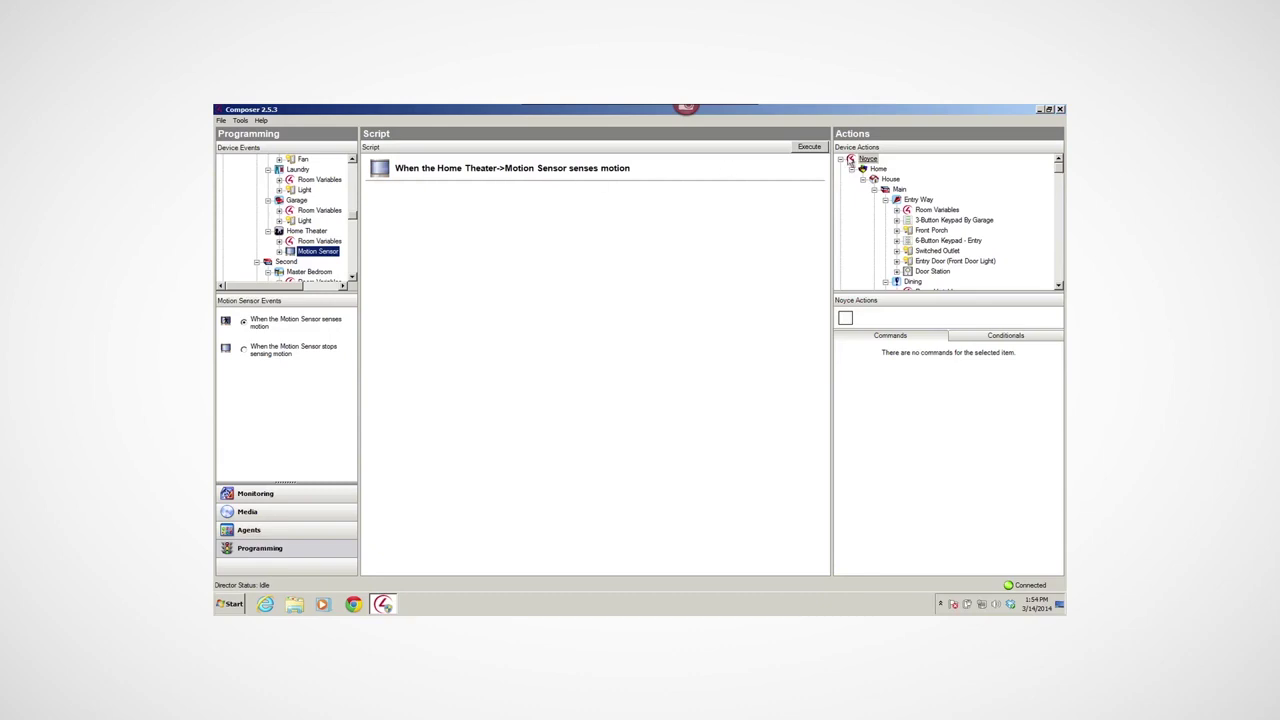
drag(1059, 173, 1059, 266)
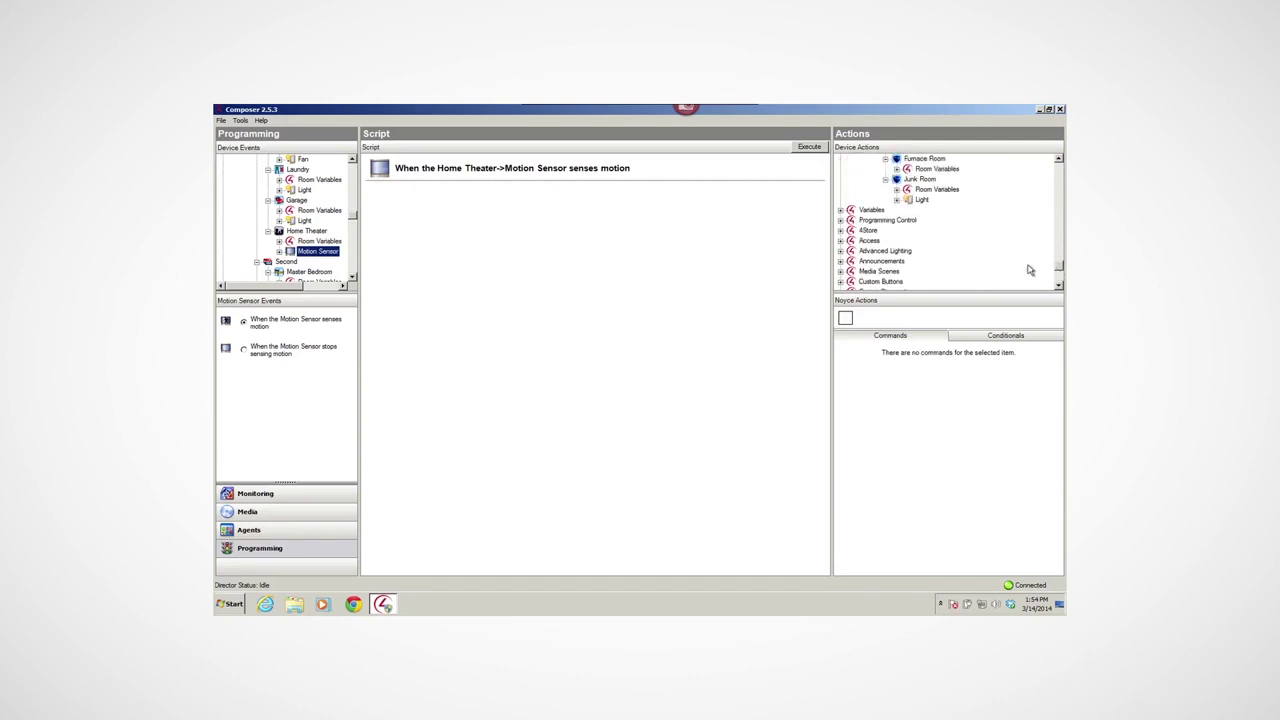
click(840, 210)
click(882, 219)
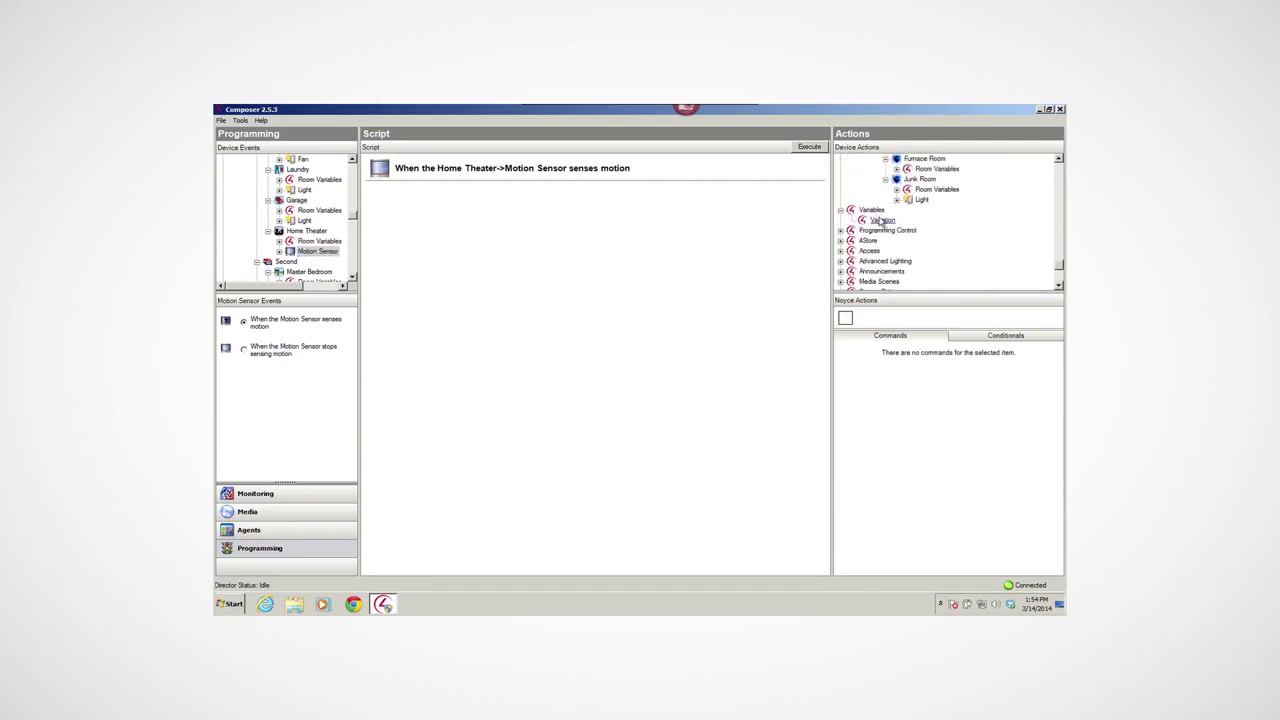
click(988, 341)
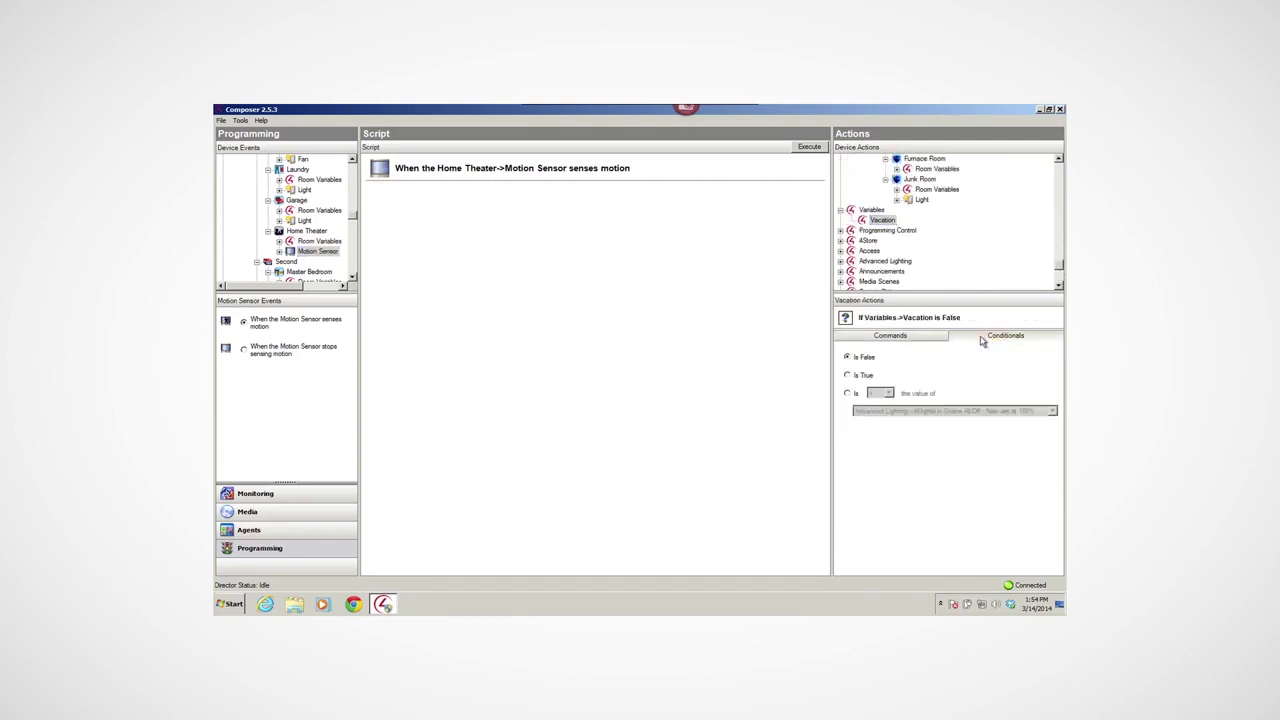
click(864, 376)
drag(845, 318, 451, 234)
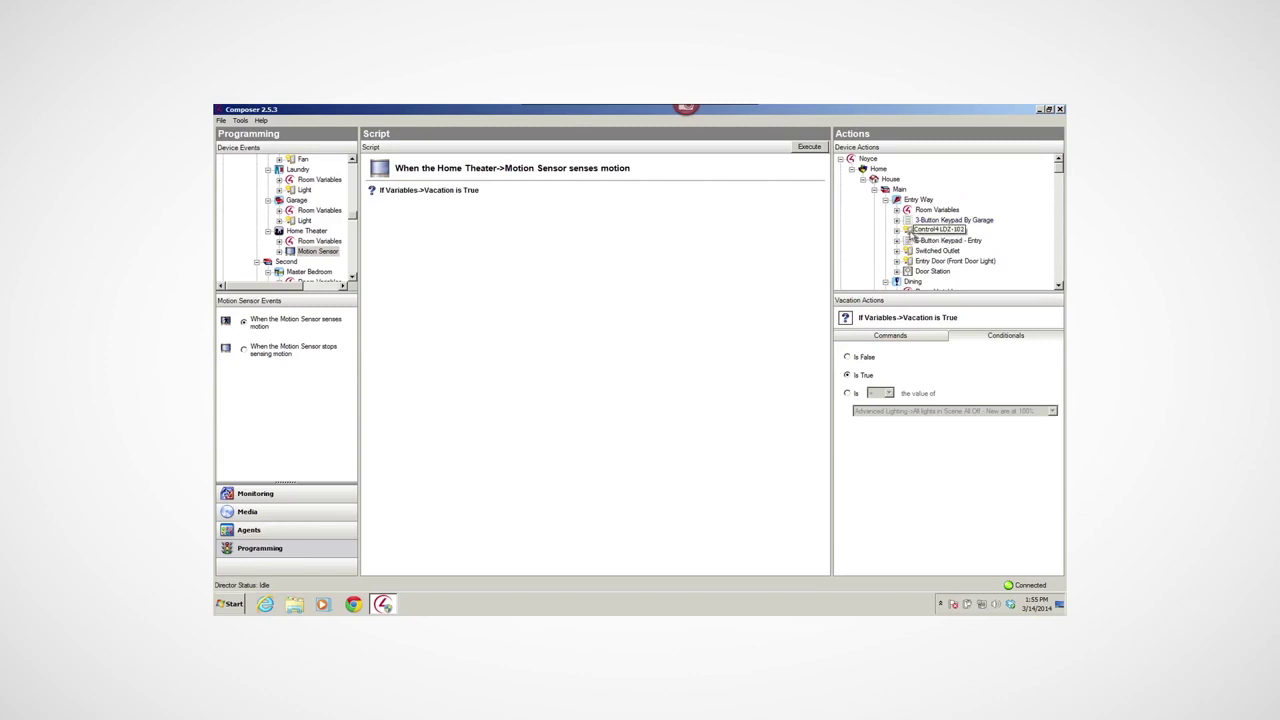
Add a command that turns on the Entry Way Front Porch light under the motion script's Vacation is True conditional.
click(925, 231)
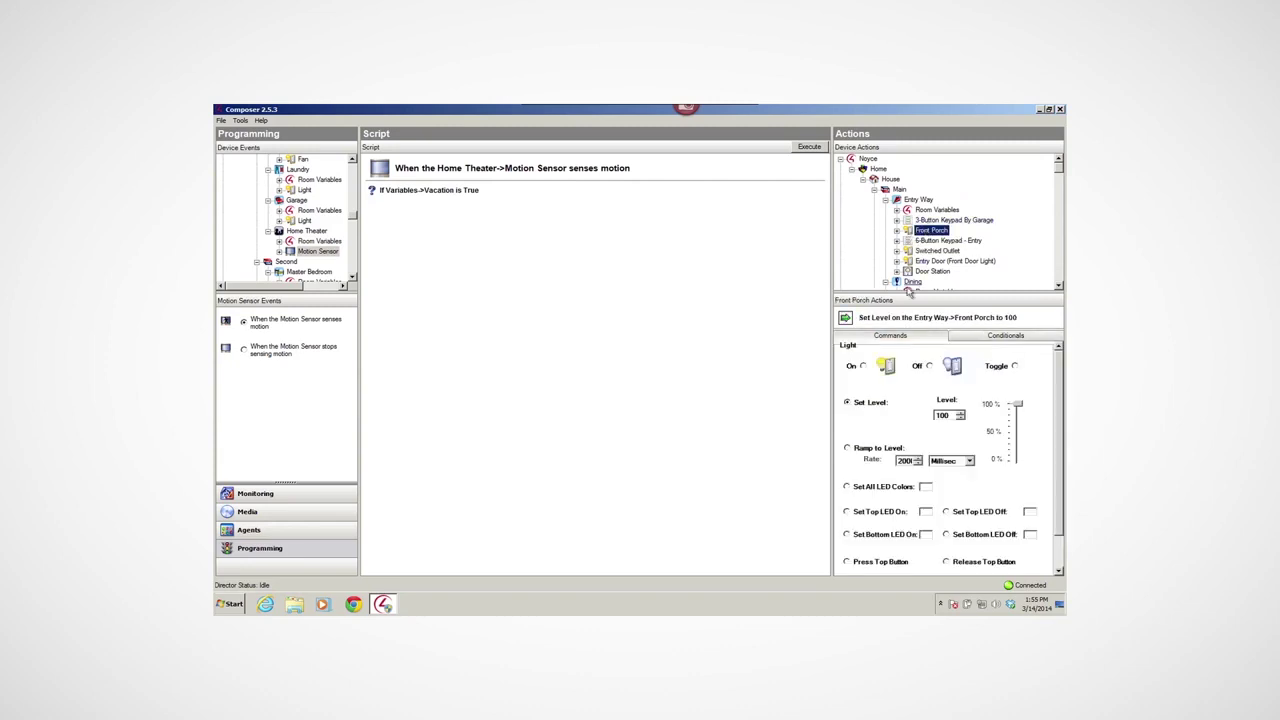
click(864, 367)
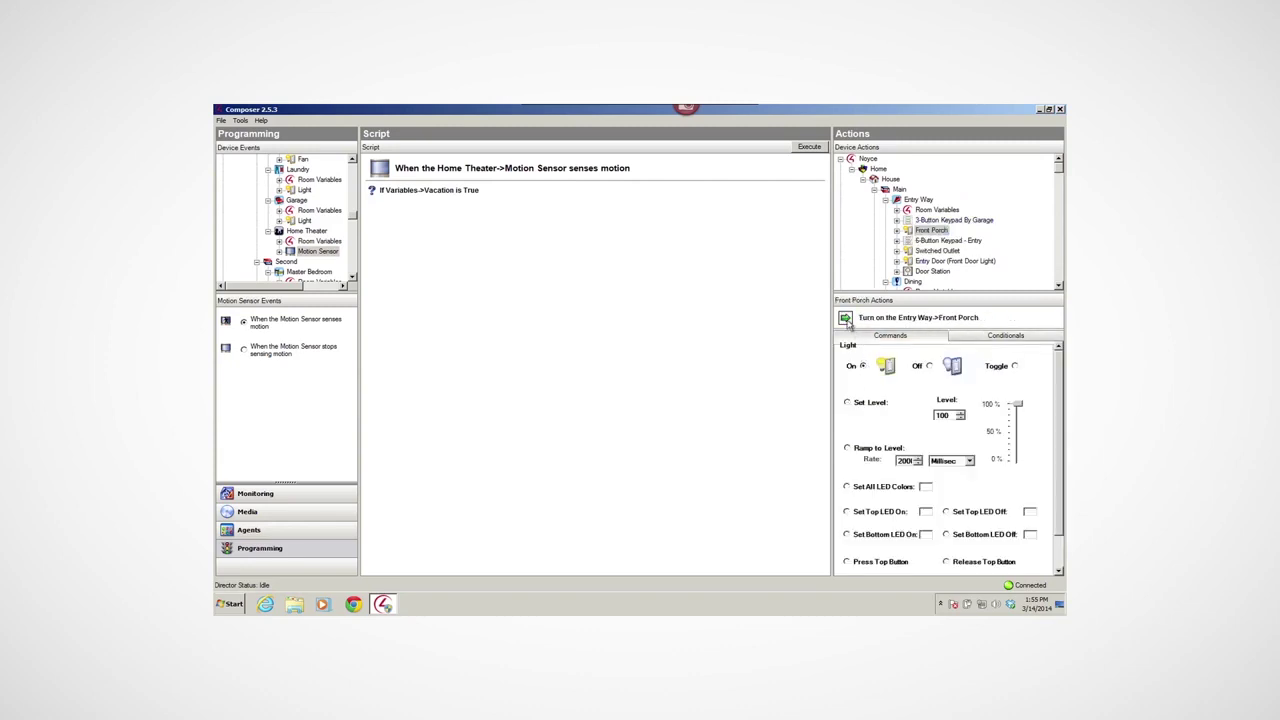
drag(847, 318, 372, 190)
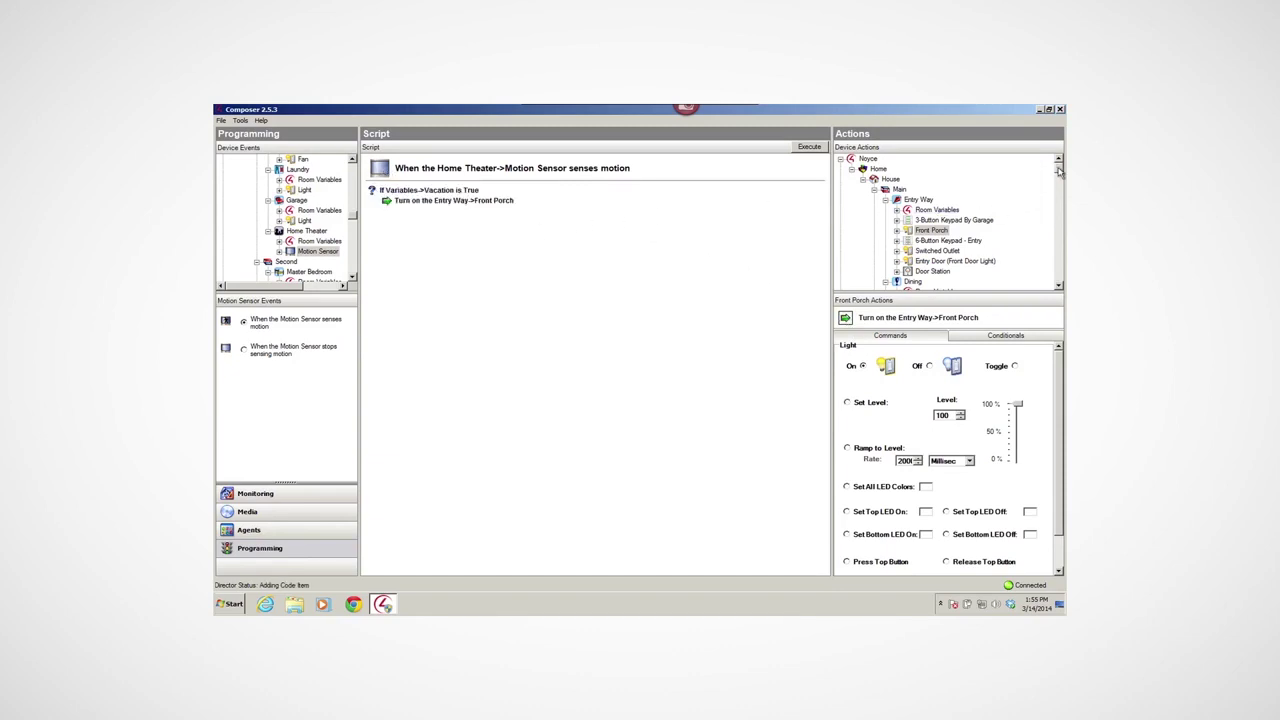
Add a command that turns on the Dining Table Light (Kitchen) under the Vacation is True conditional.
drag(1058, 168, 1059, 178)
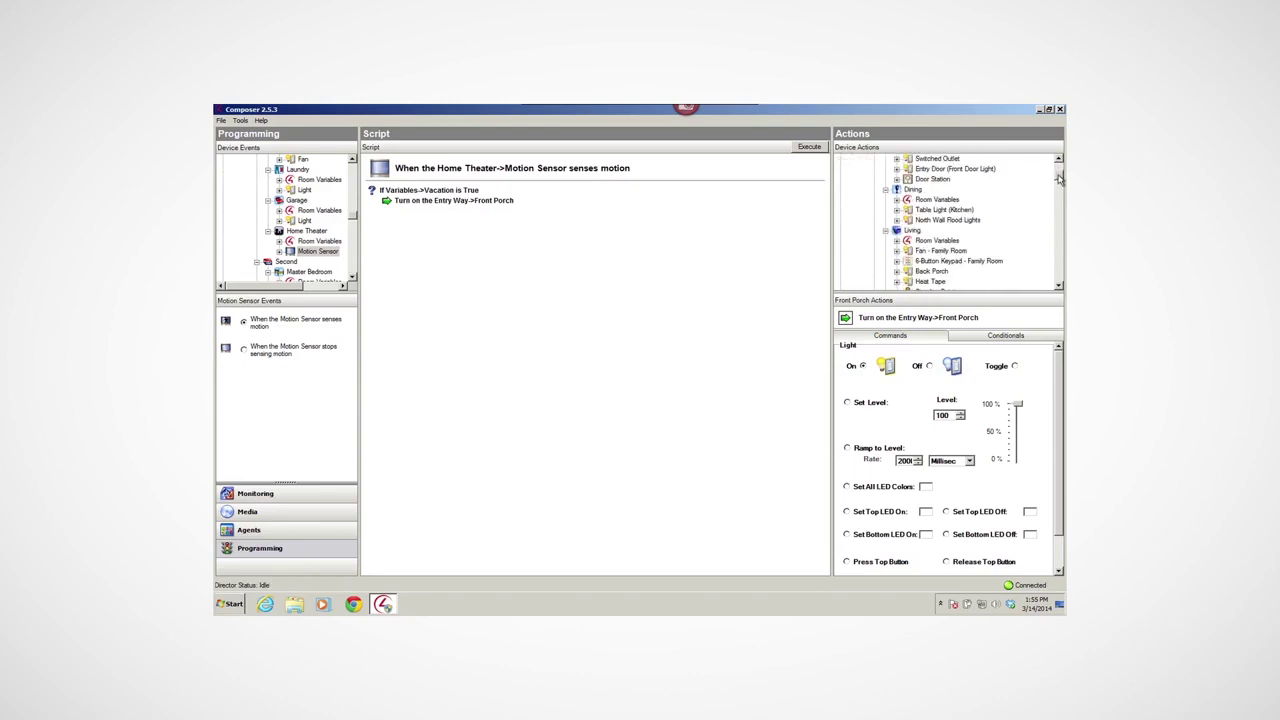
click(944, 210)
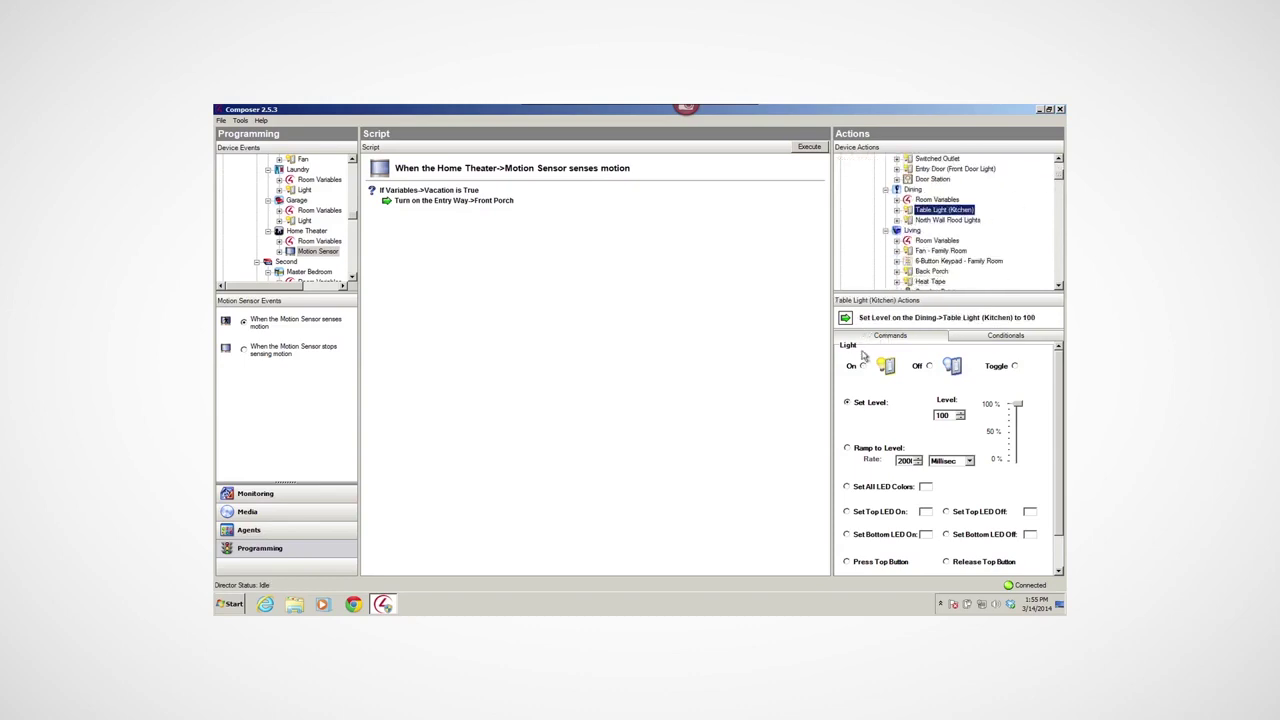
click(863, 366)
drag(846, 318, 375, 193)
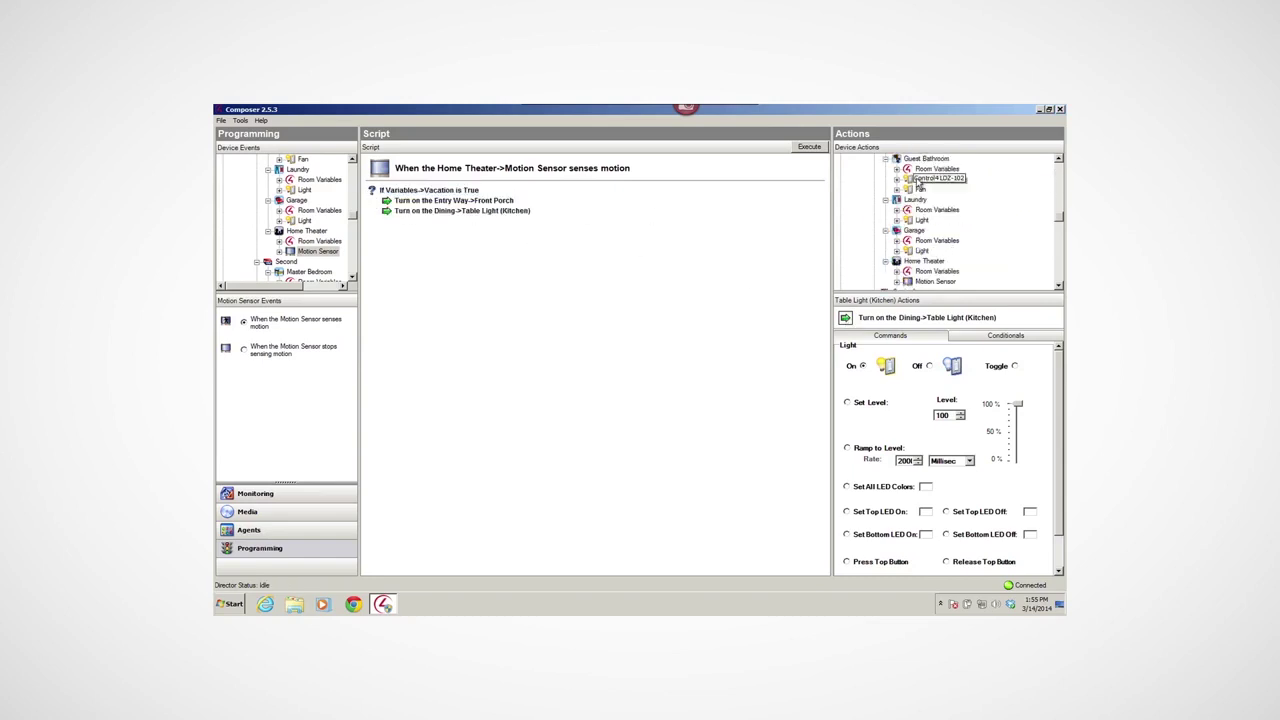
Add a command that turns on the Guest Bathroom light to the motion sensor script.
click(919, 180)
click(864, 367)
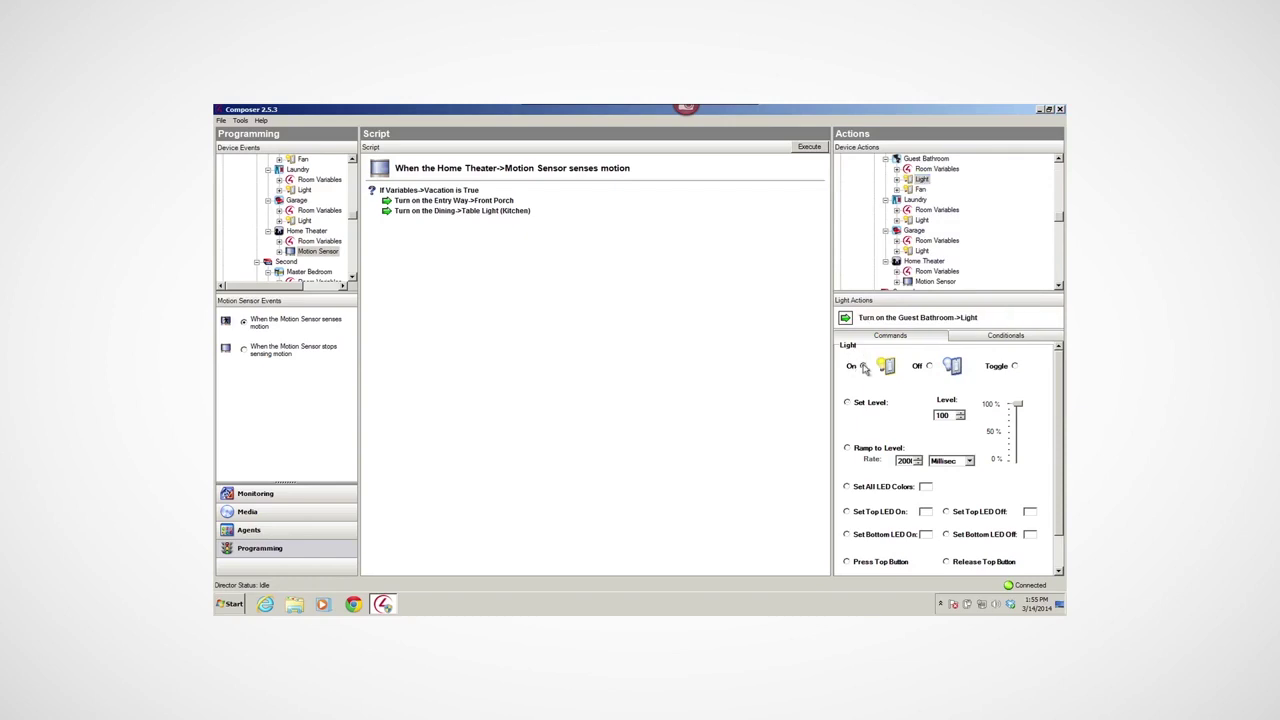
drag(846, 318, 426, 222)
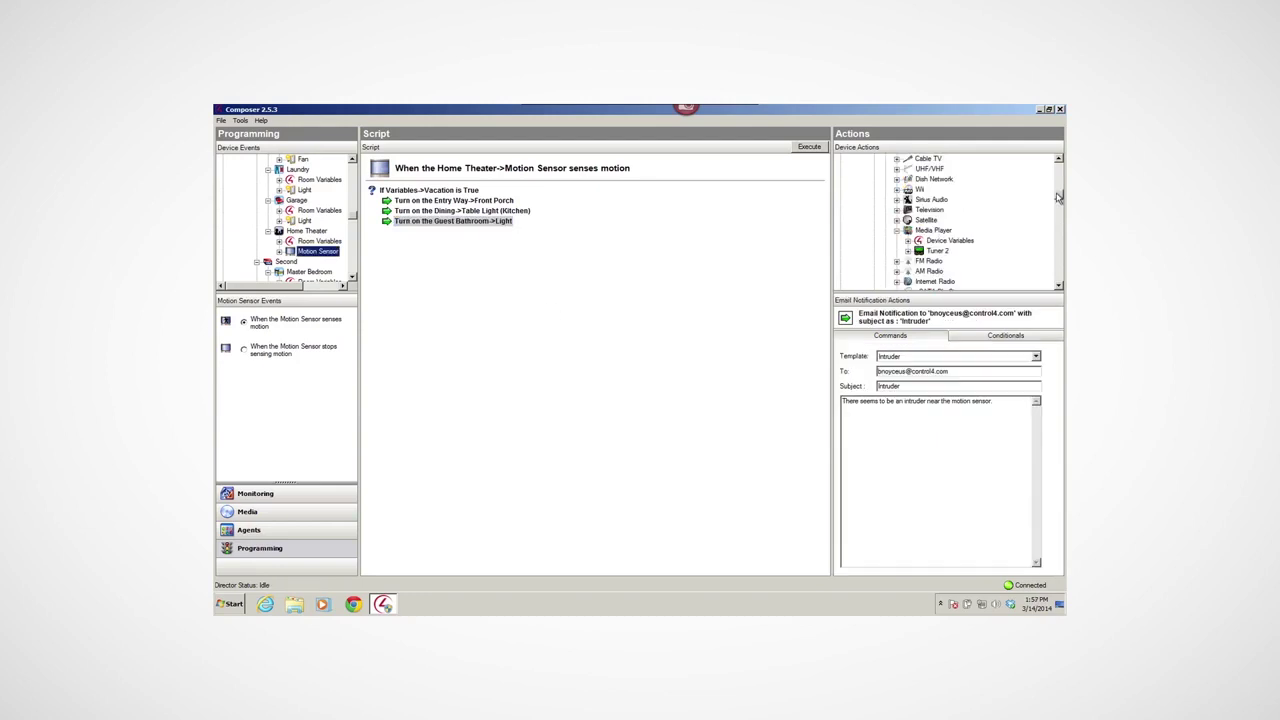
Add an Email Notification command using the Intruder template under the Vacation is True conditional.
drag(1059, 199, 1058, 283)
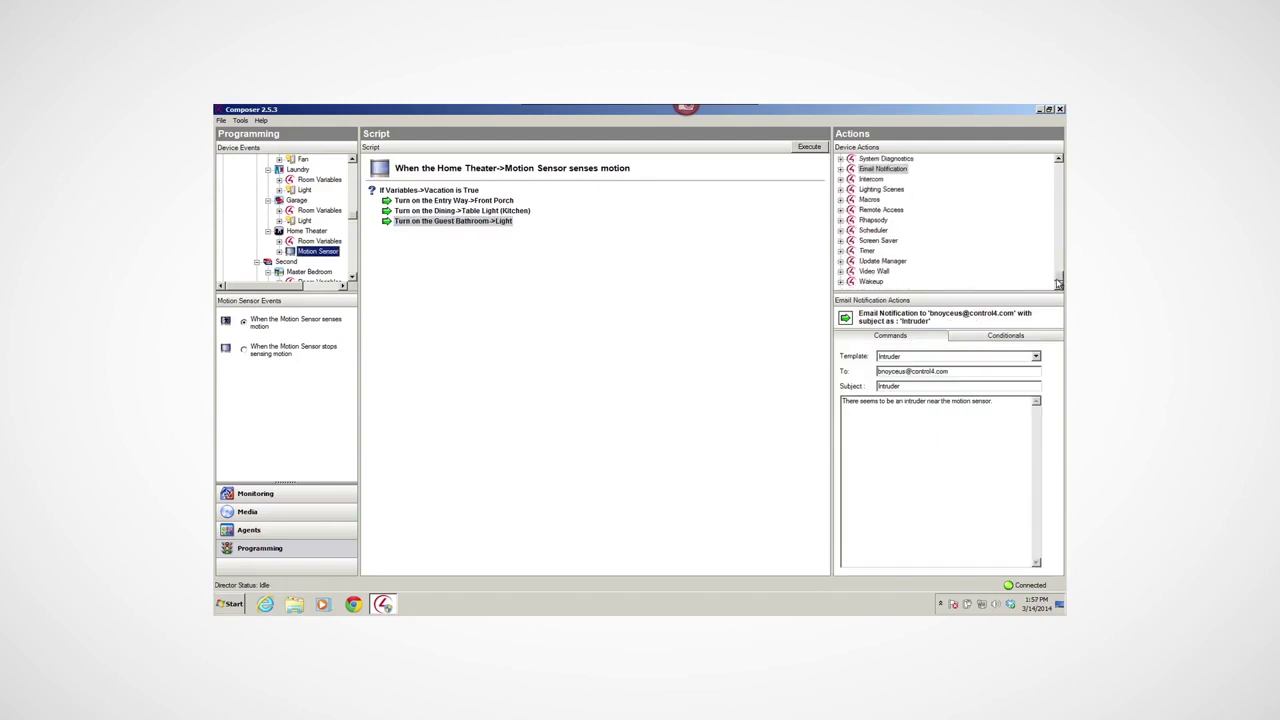
click(874, 170)
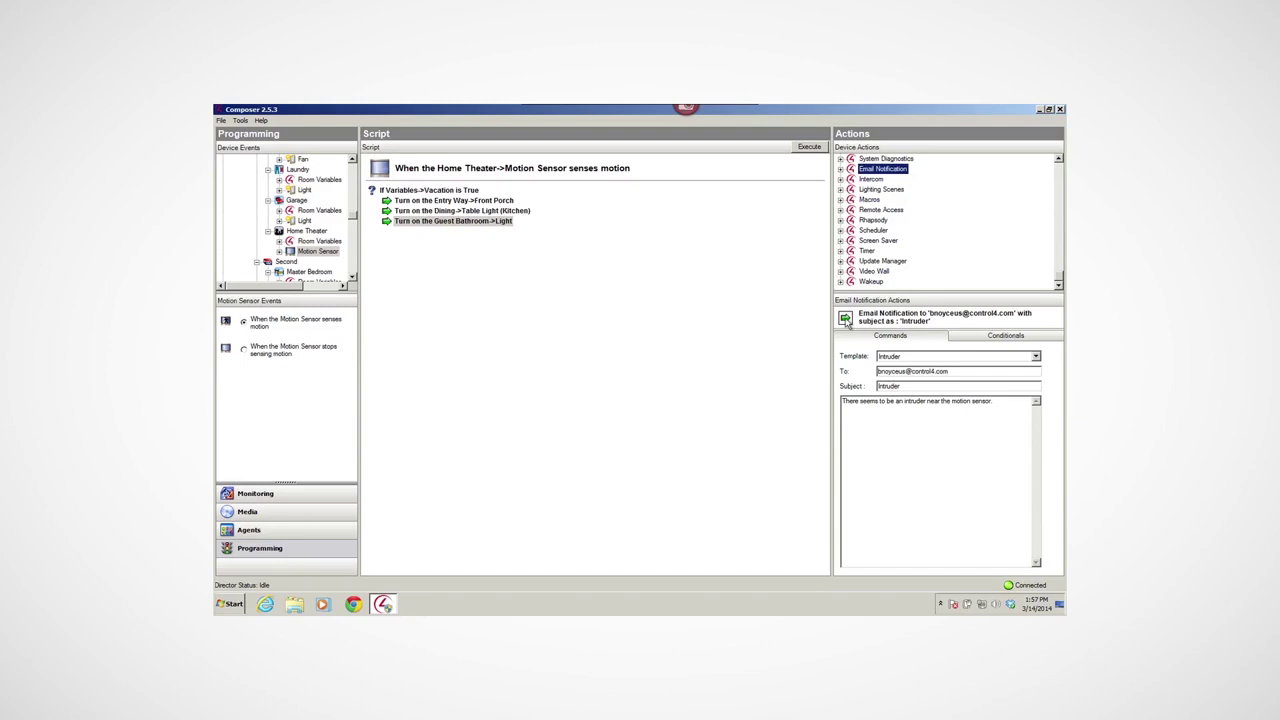
drag(846, 320, 371, 190)
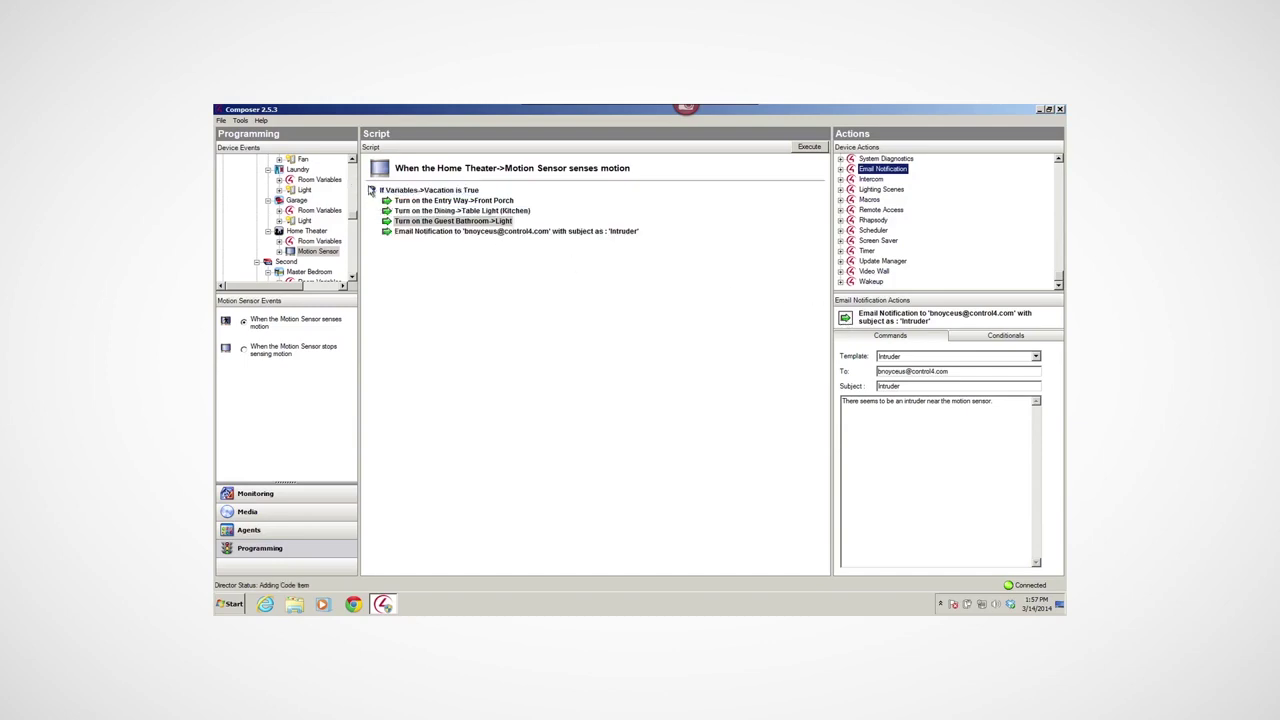